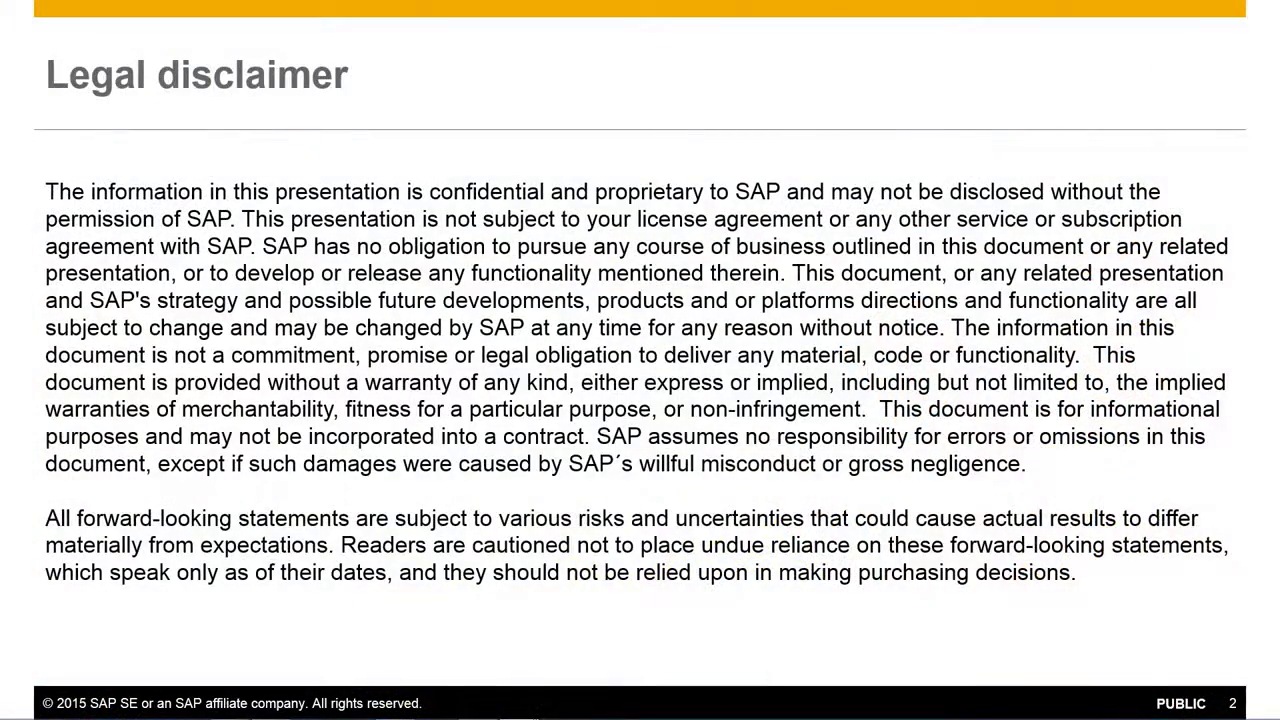
key("Right")
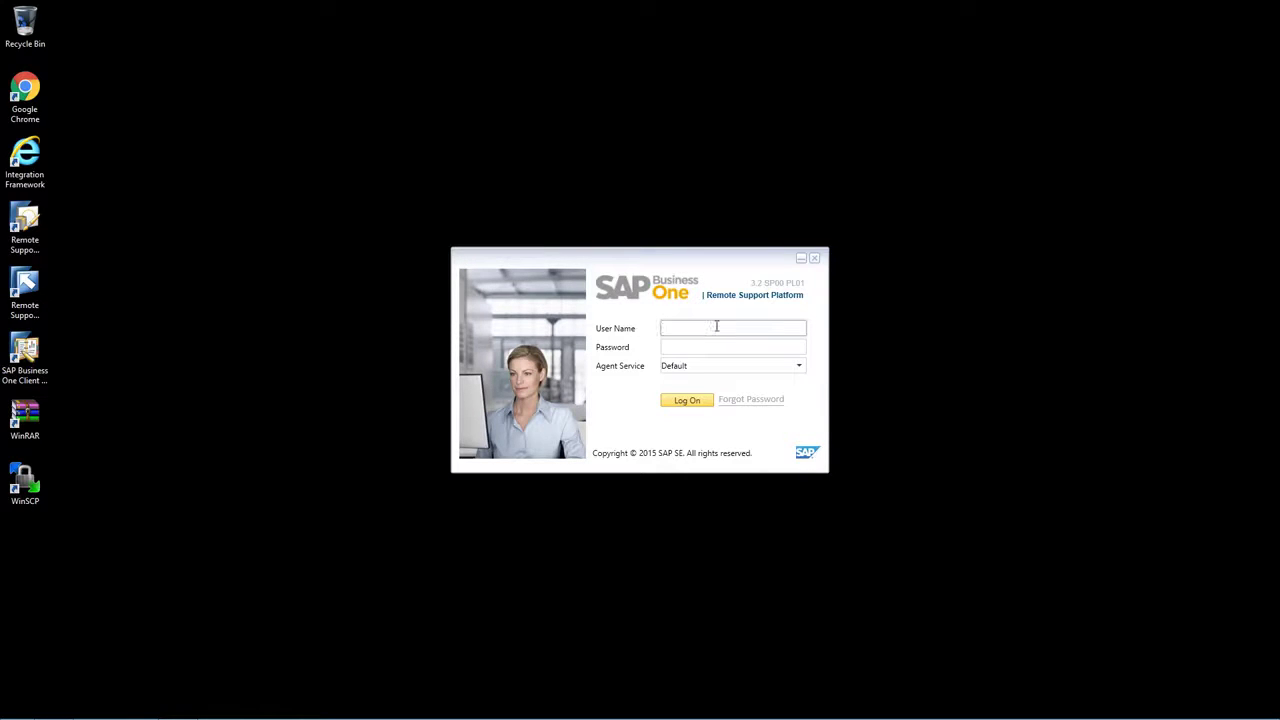
- Log on to the Remote Support Platform as admin with the administrator password
type("admin")
key("Tab")
type("*****")
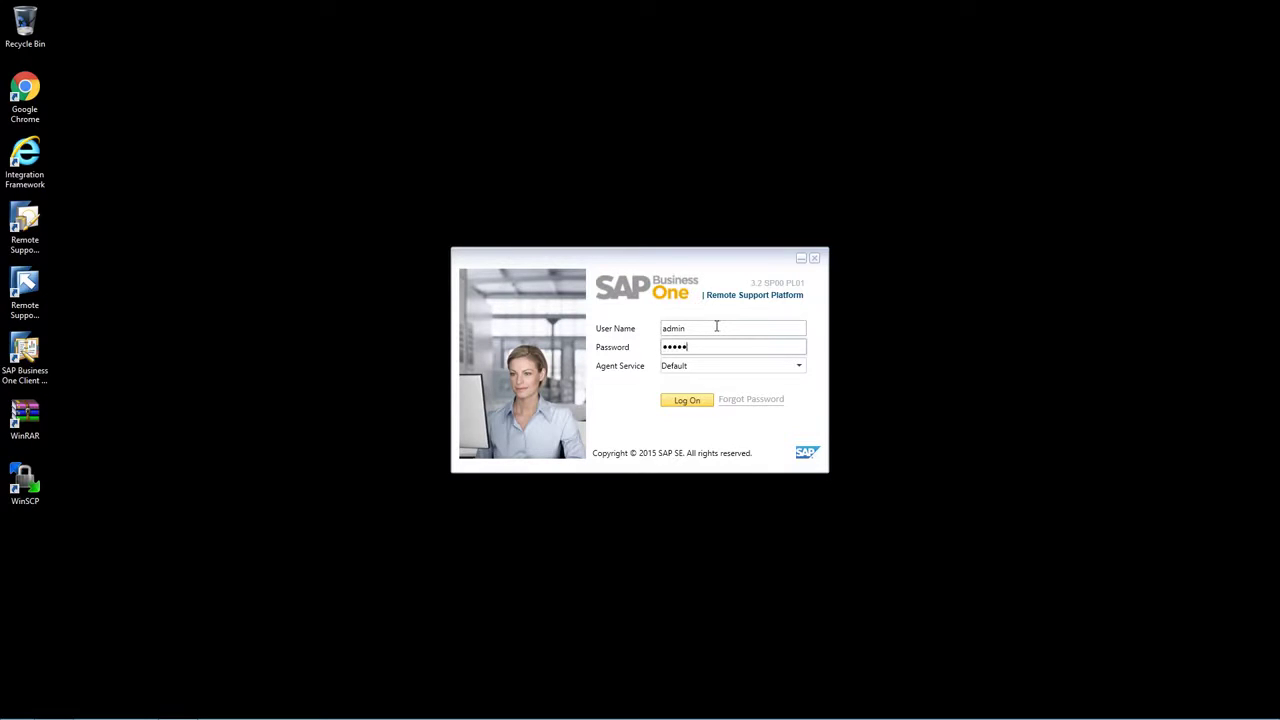
left_click(687, 401)
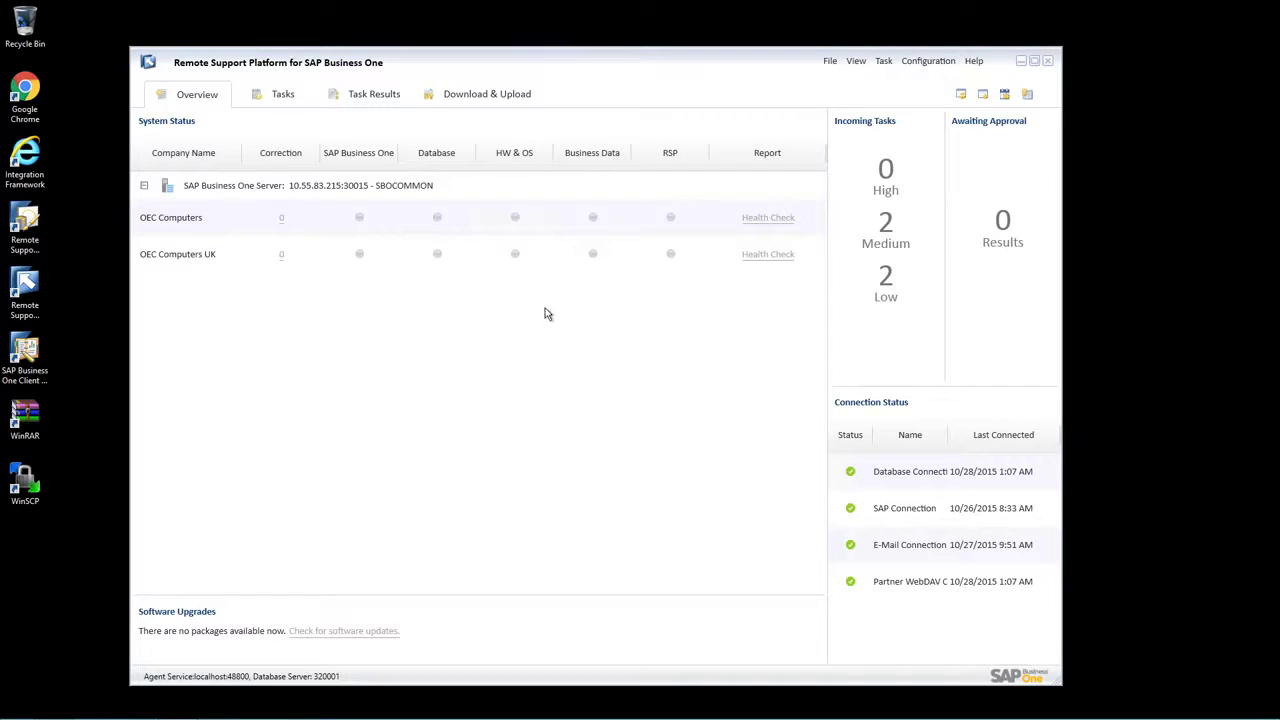
- Run the System Status Report active task on the OEC Computers UK database only, excluding OEC Computers
left_click(279, 97)
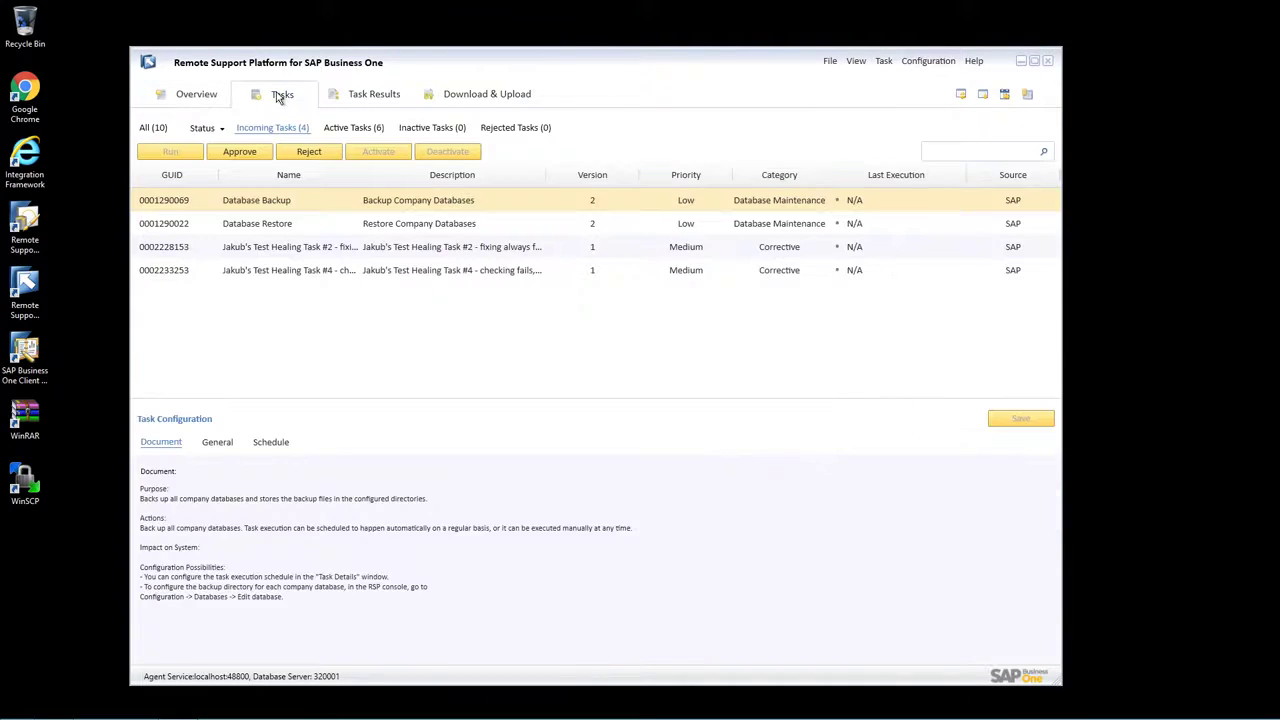
left_click(343, 131)
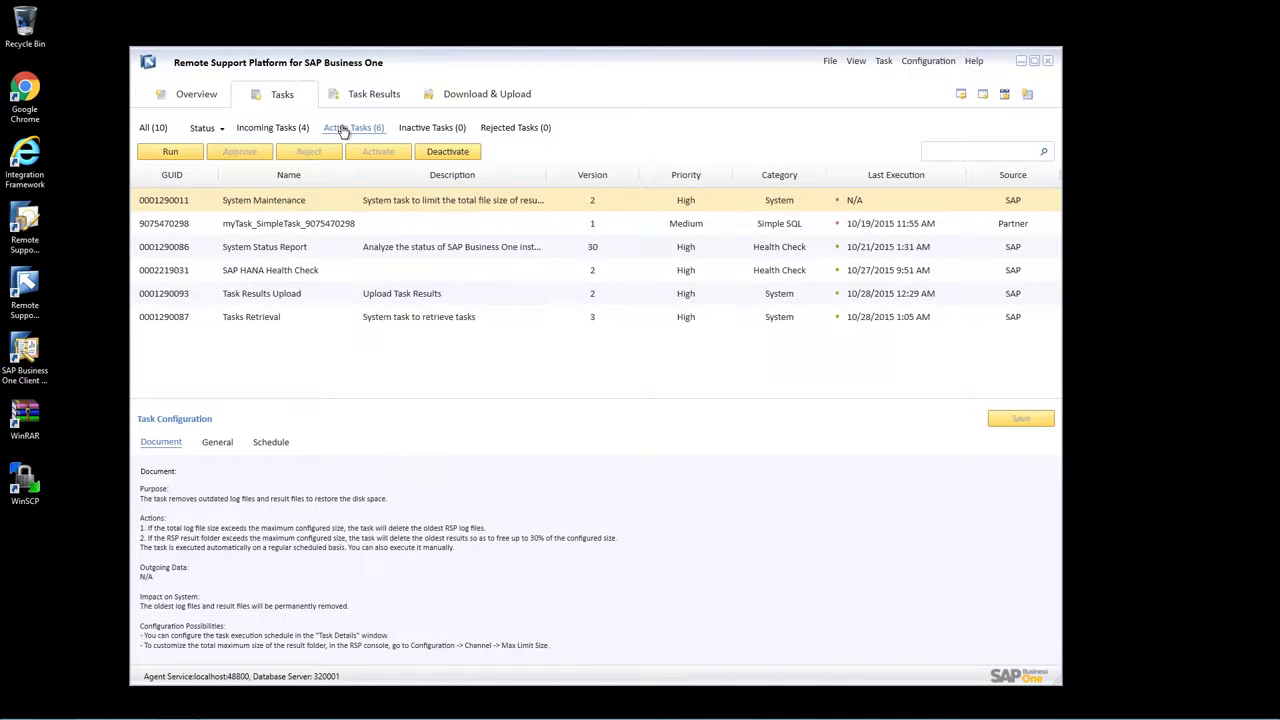
left_click(327, 259)
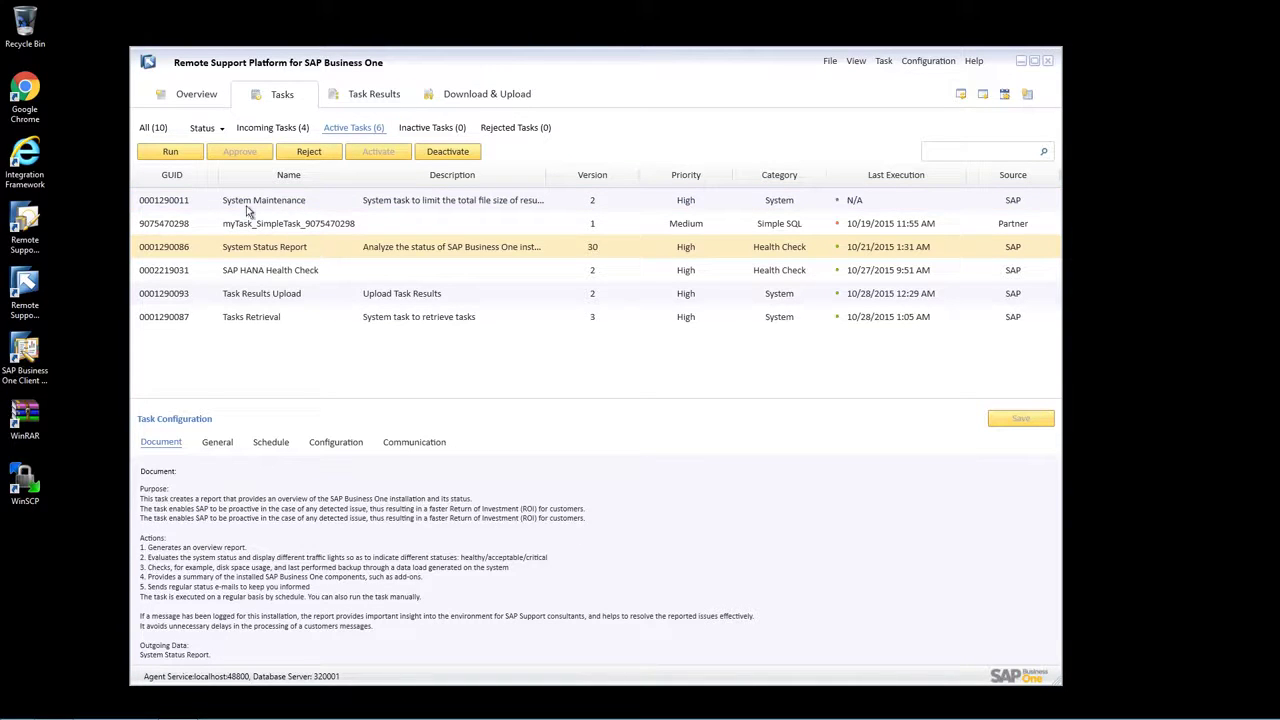
left_click(171, 151)
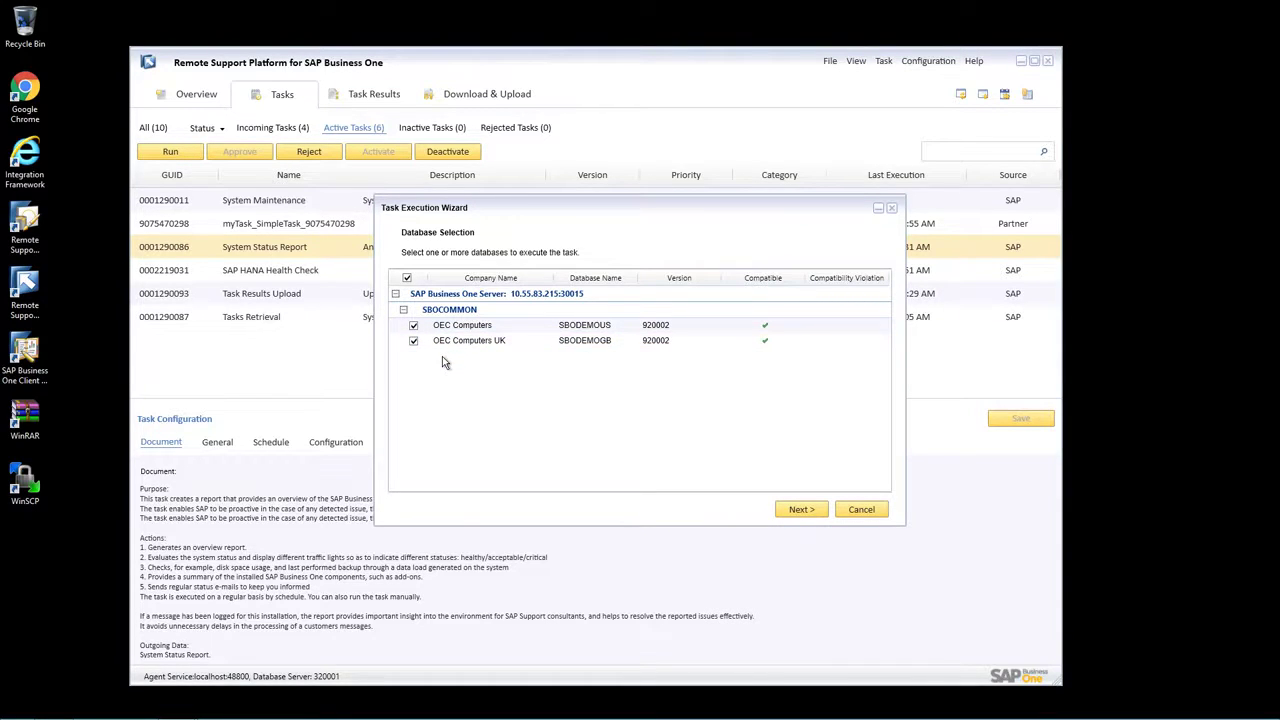
left_click(413, 326)
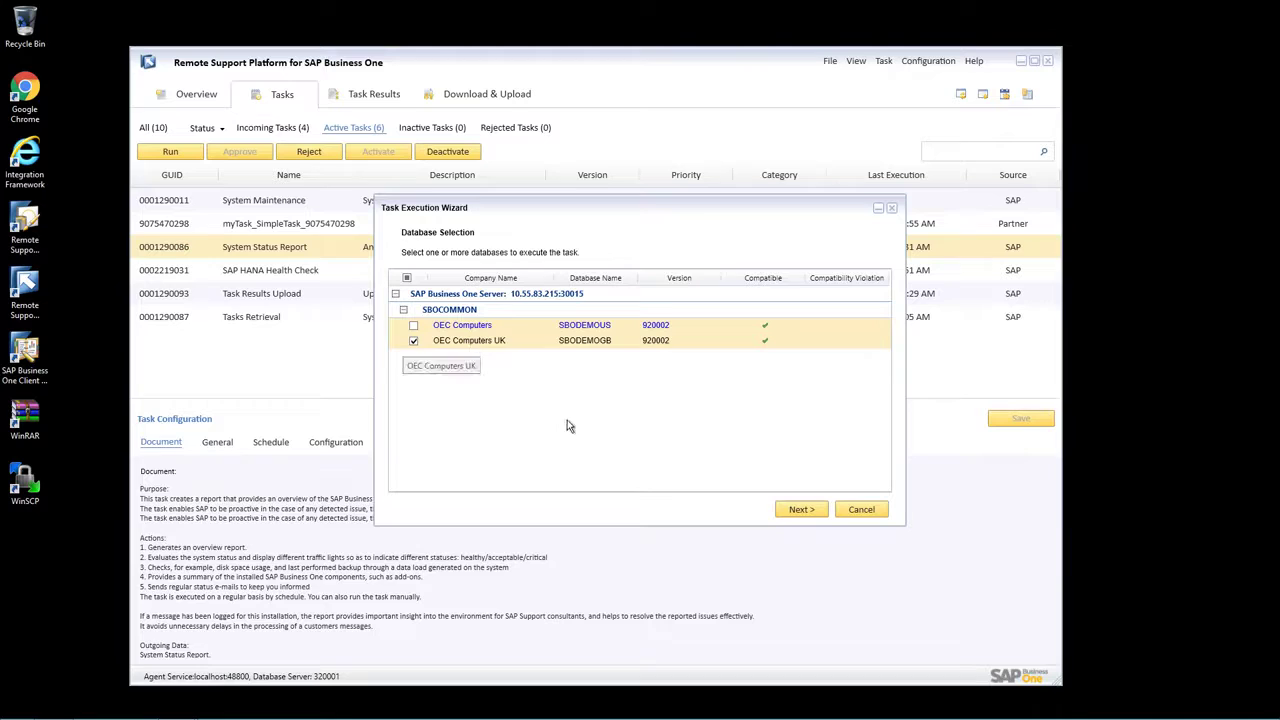
left_click(810, 511)
left_click(810, 511)
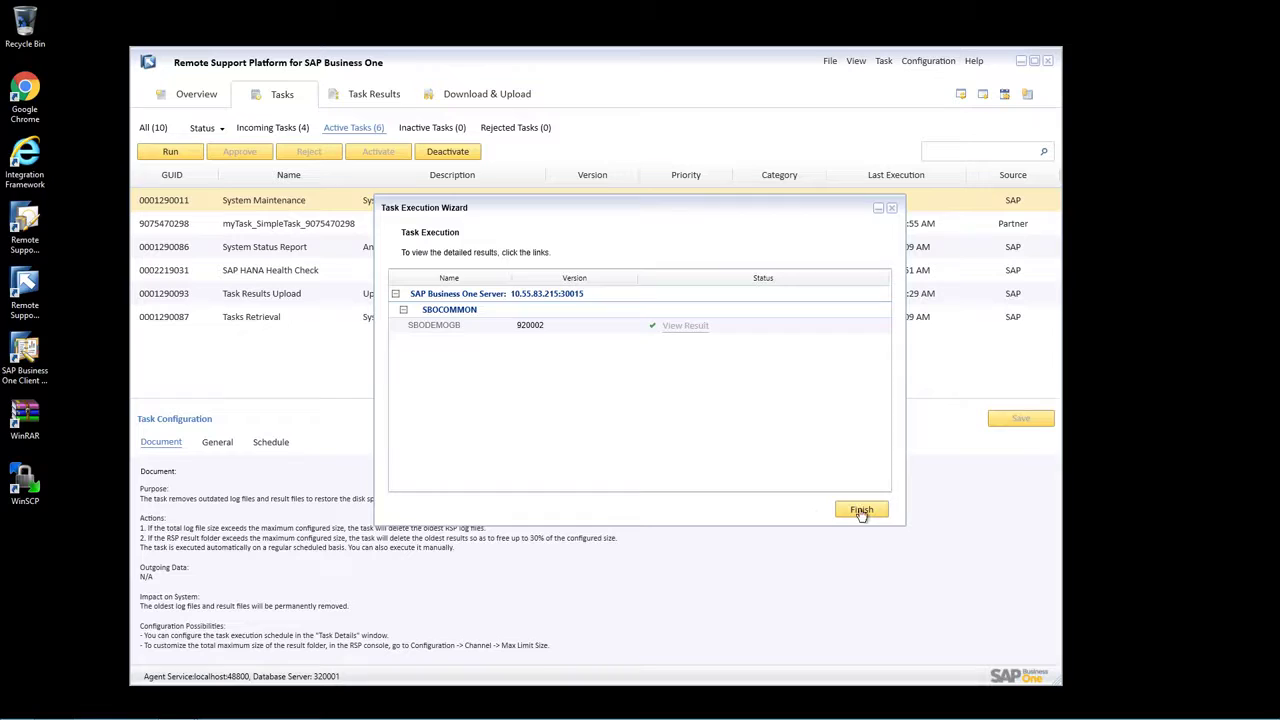
left_click(861, 511)
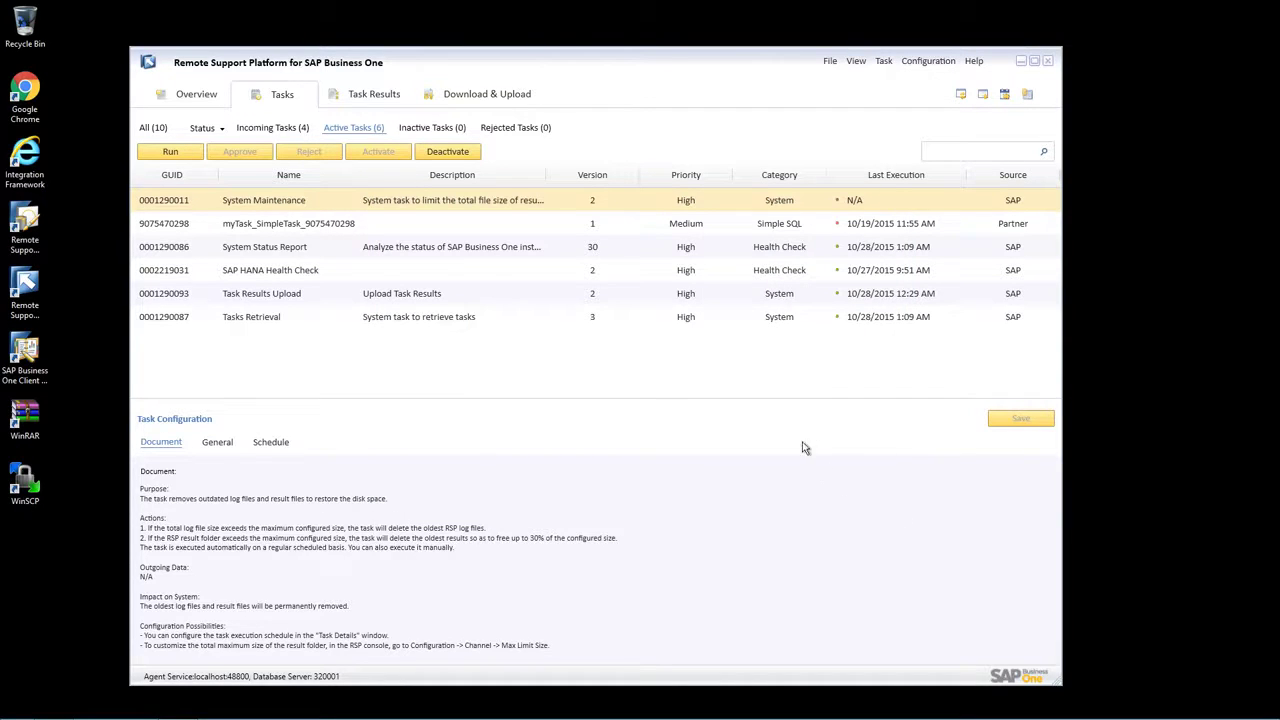
- Upload the awaiting System Status Report result and view the Uploaded results list
left_click(376, 97)
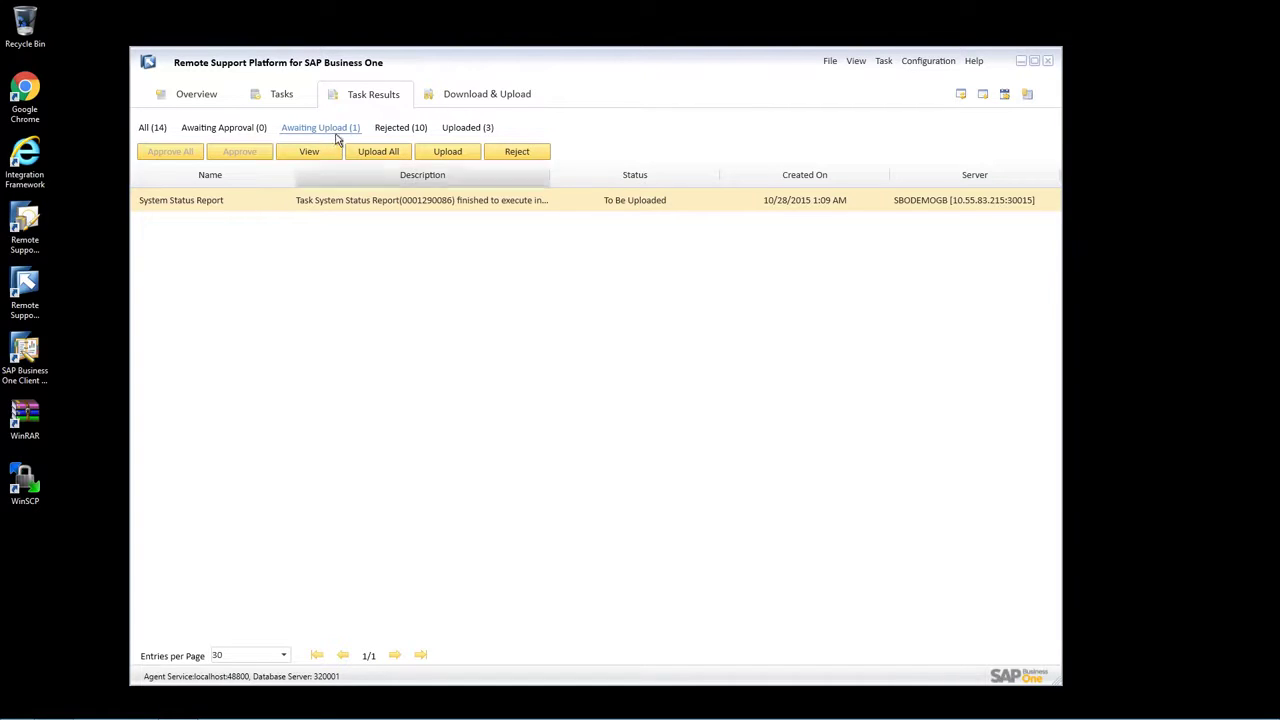
left_click(447, 153)
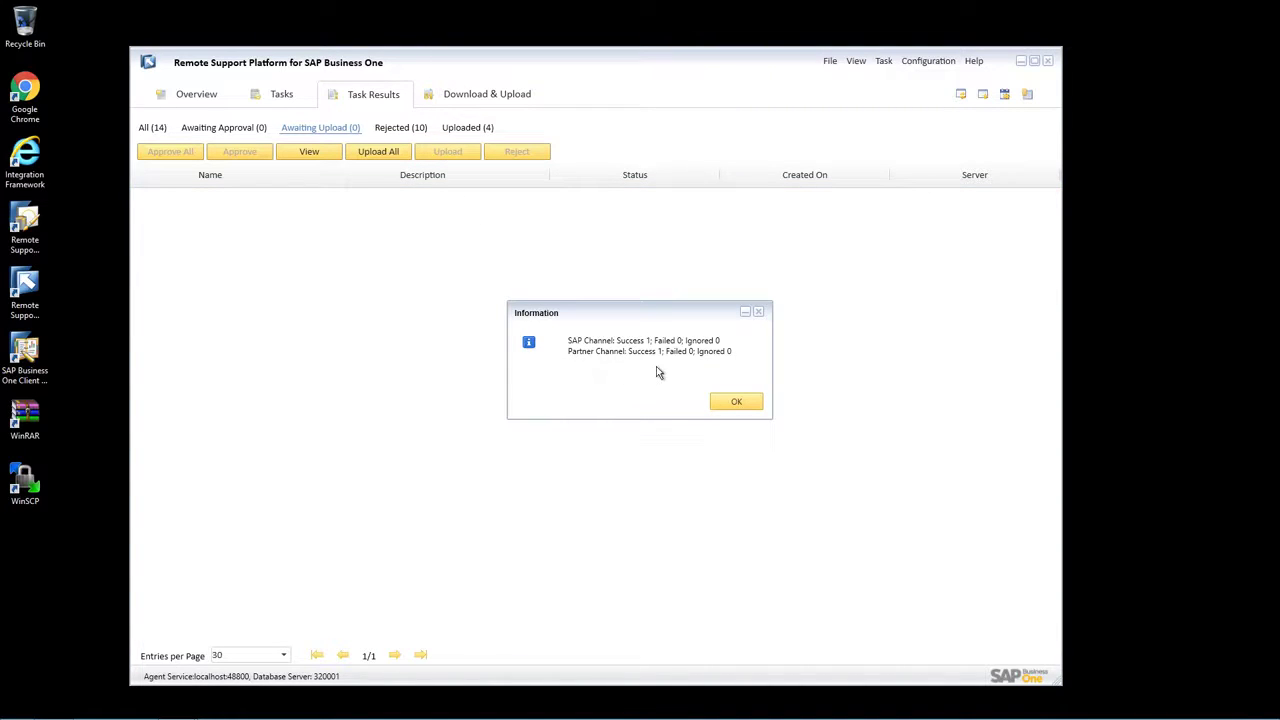
left_click(735, 404)
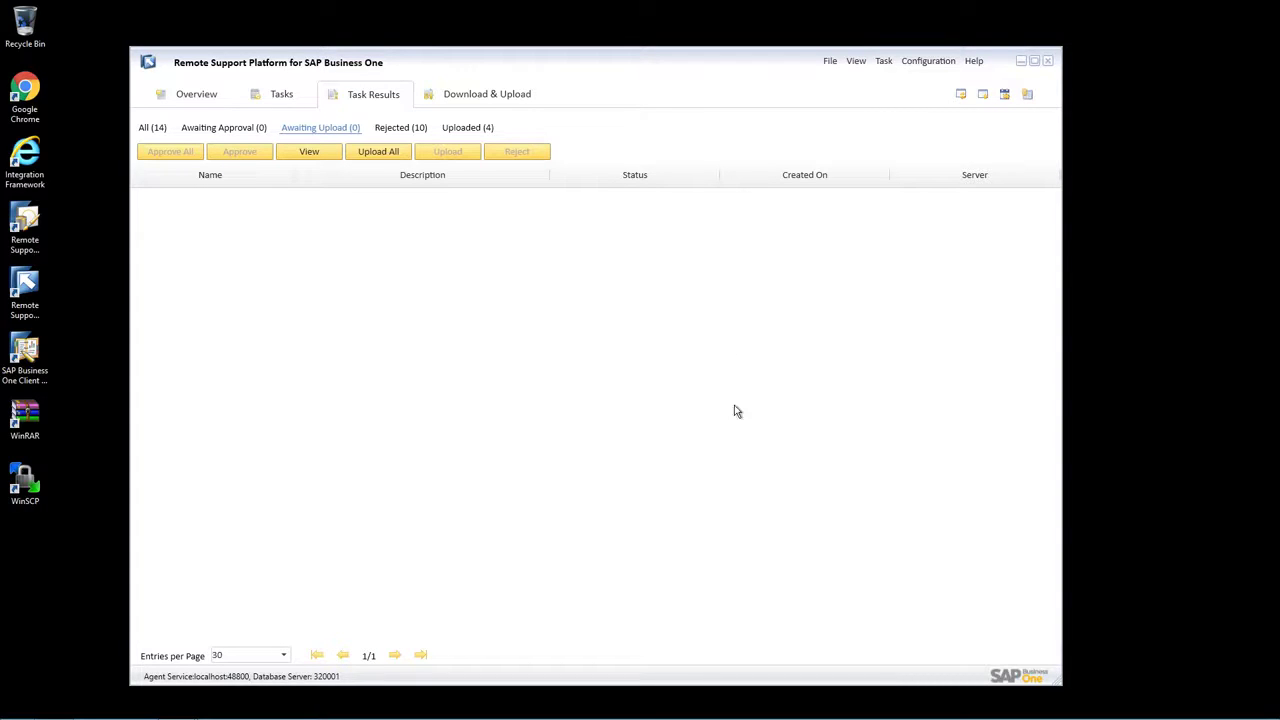
left_click(473, 128)
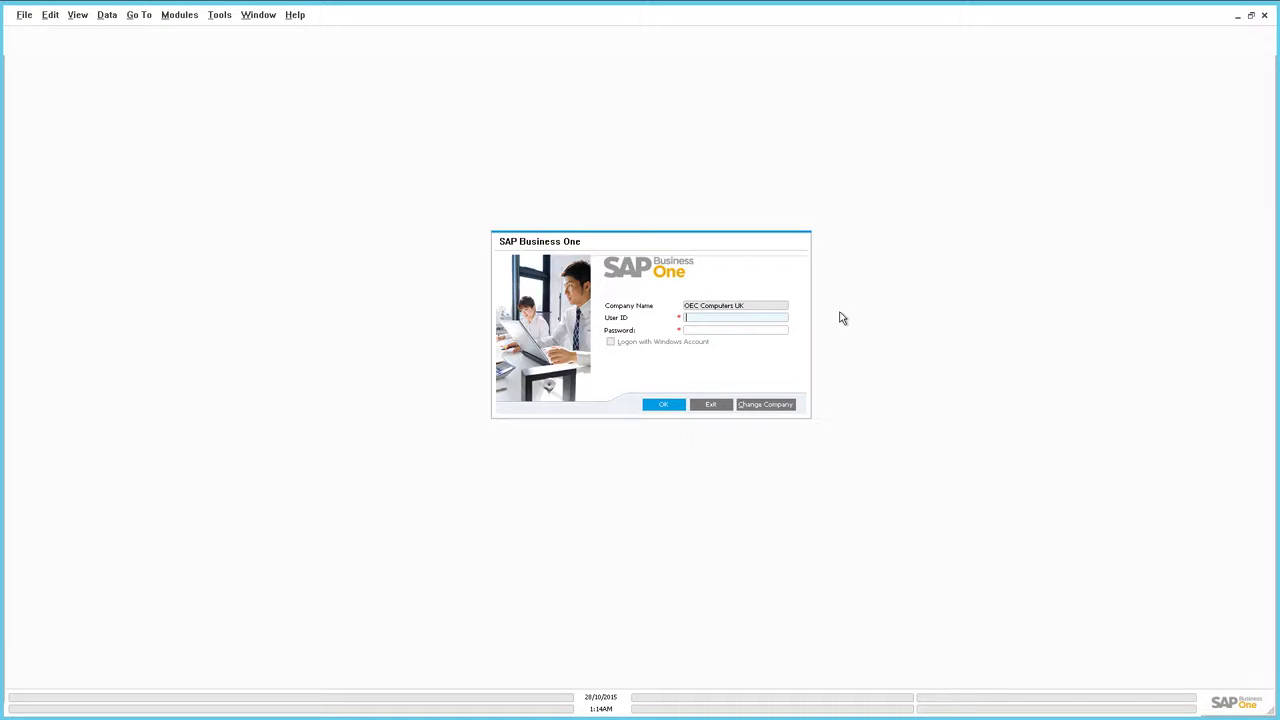
- Log on to OEC Computers UK with user ID Support and its password
type("Support")
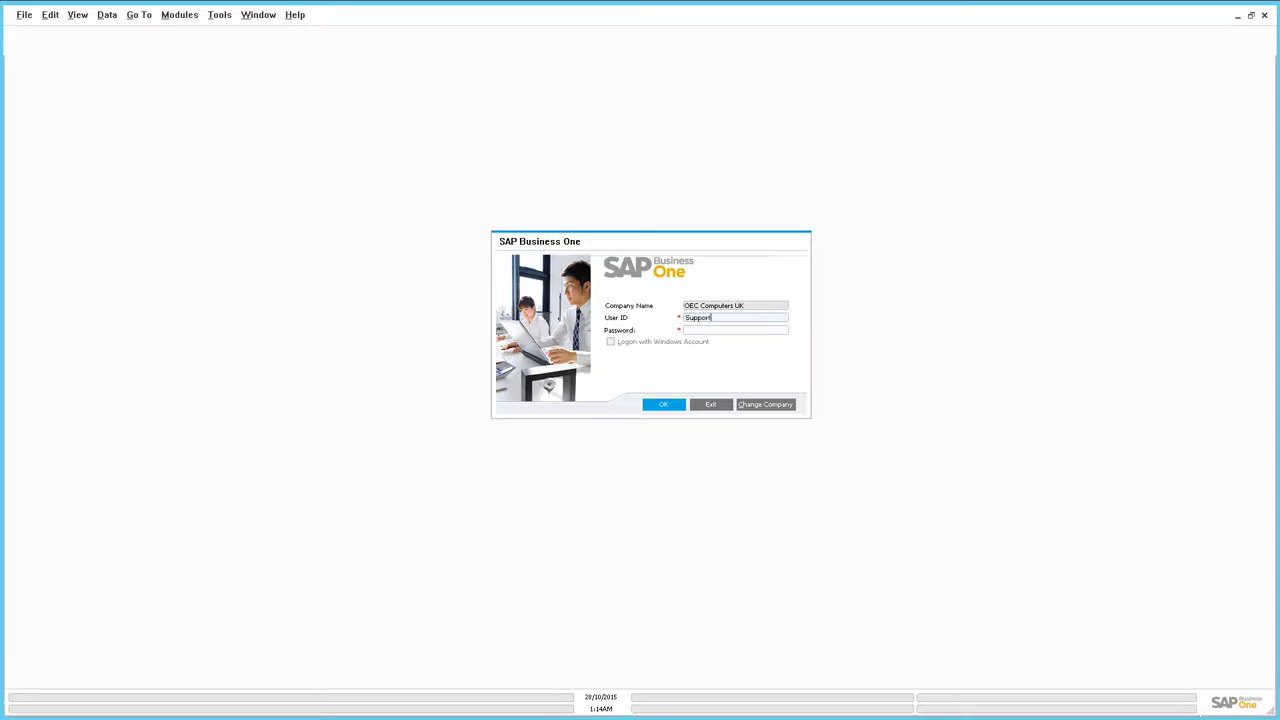
left_click(776, 329)
type("****")
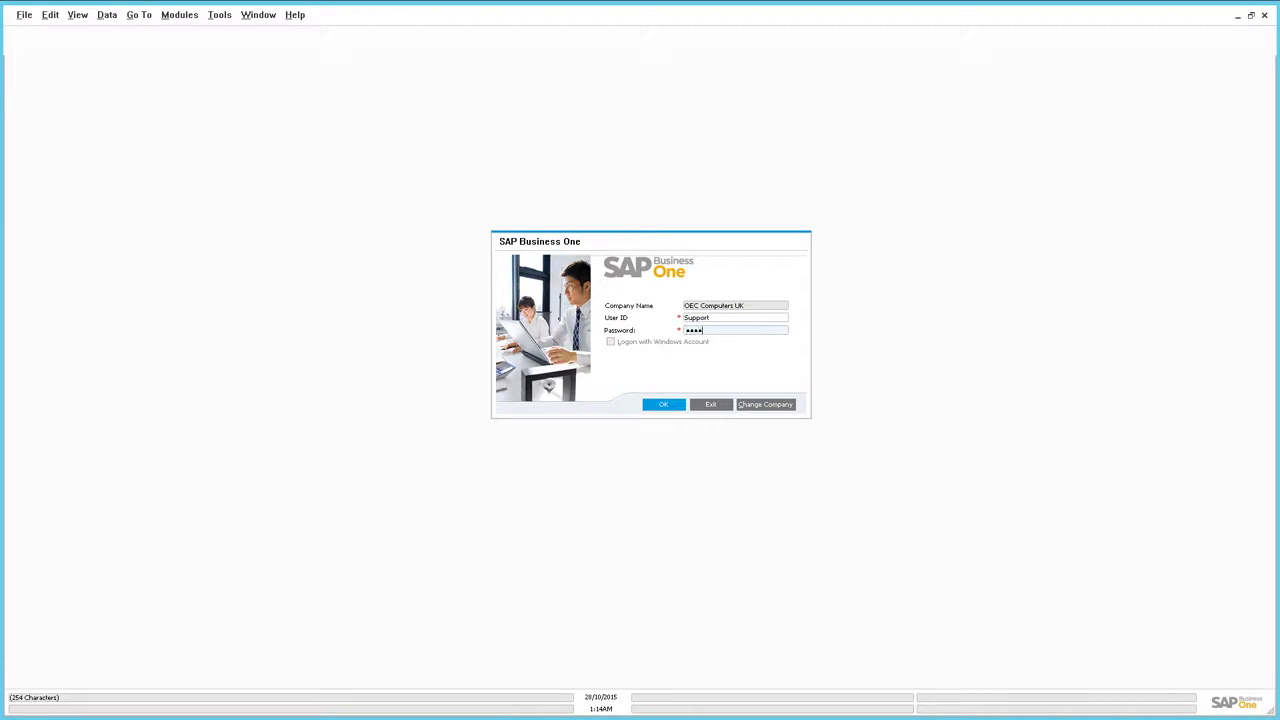
key("Return")
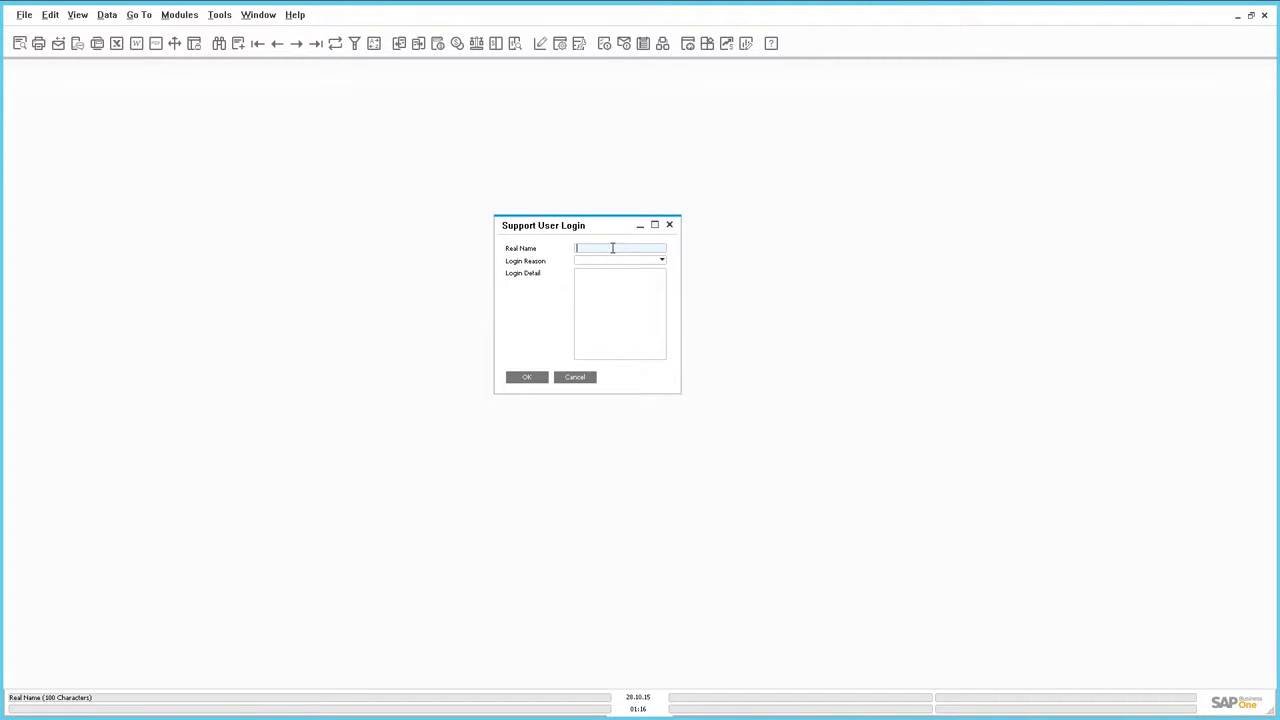
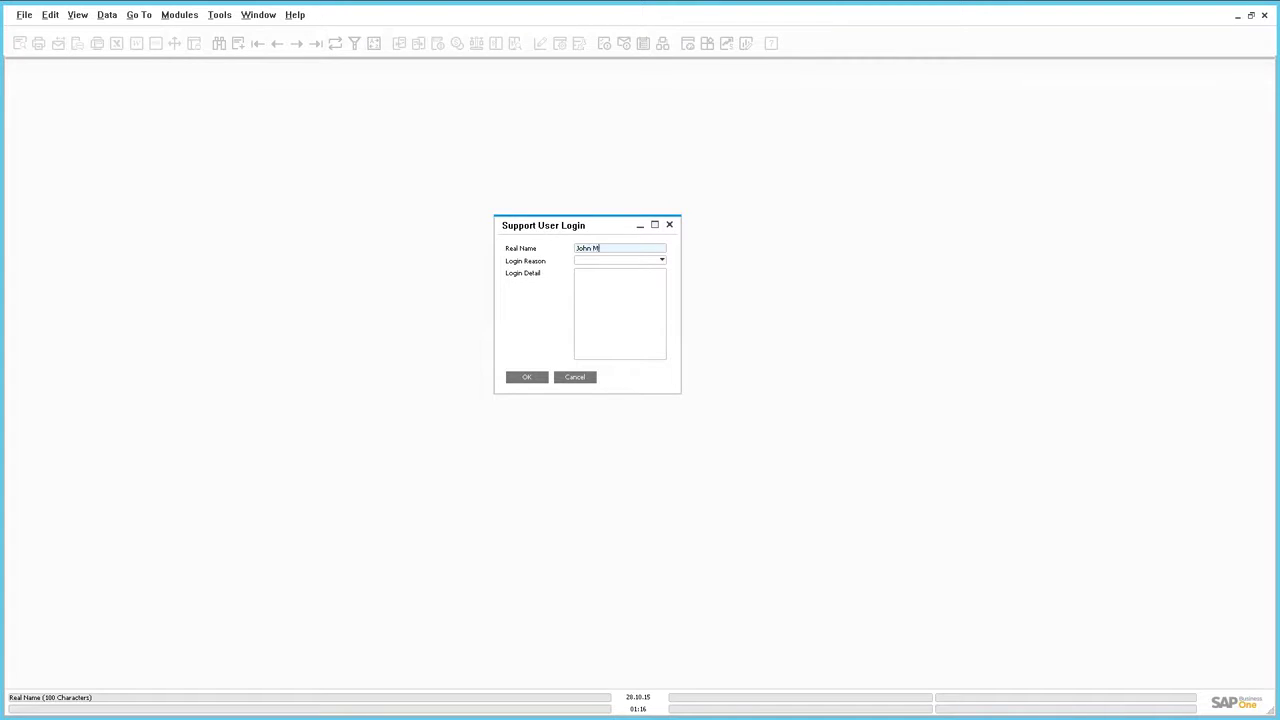
- Enter the technician's real name, choose Consulting as login reason, and confirm the support login
left_click(615, 265)
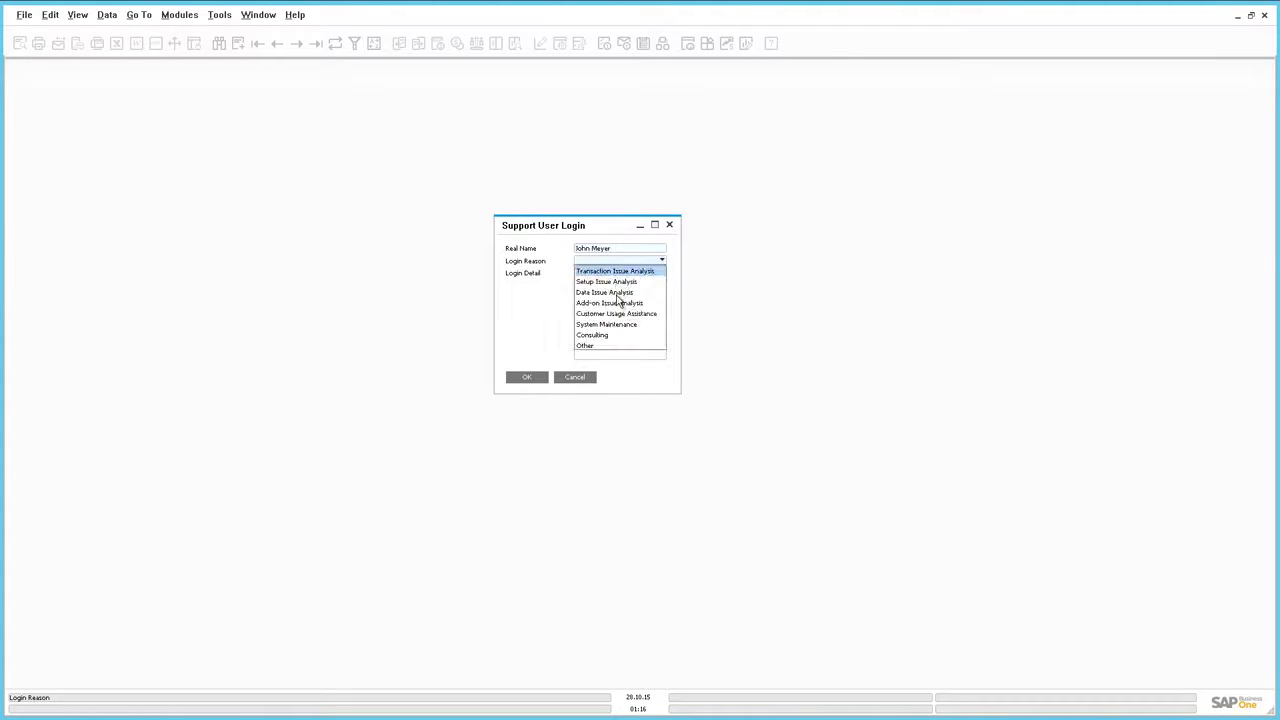
left_click(606, 336)
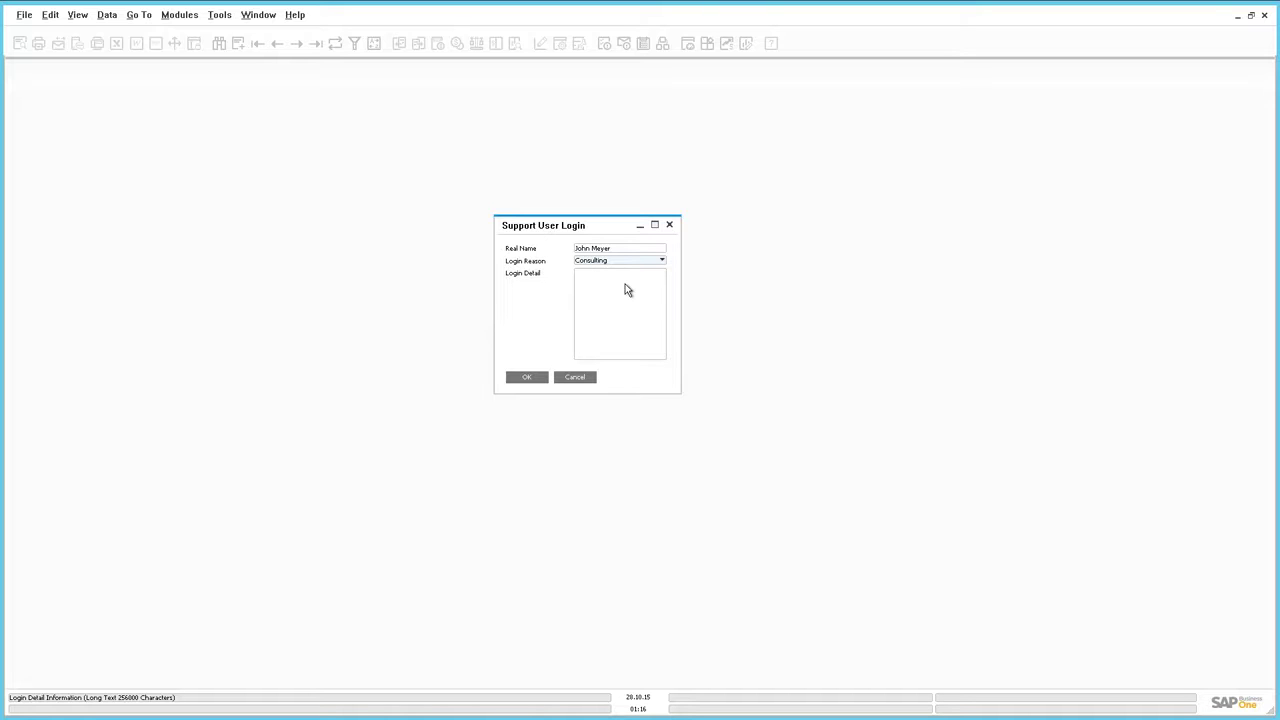
left_click(533, 378)
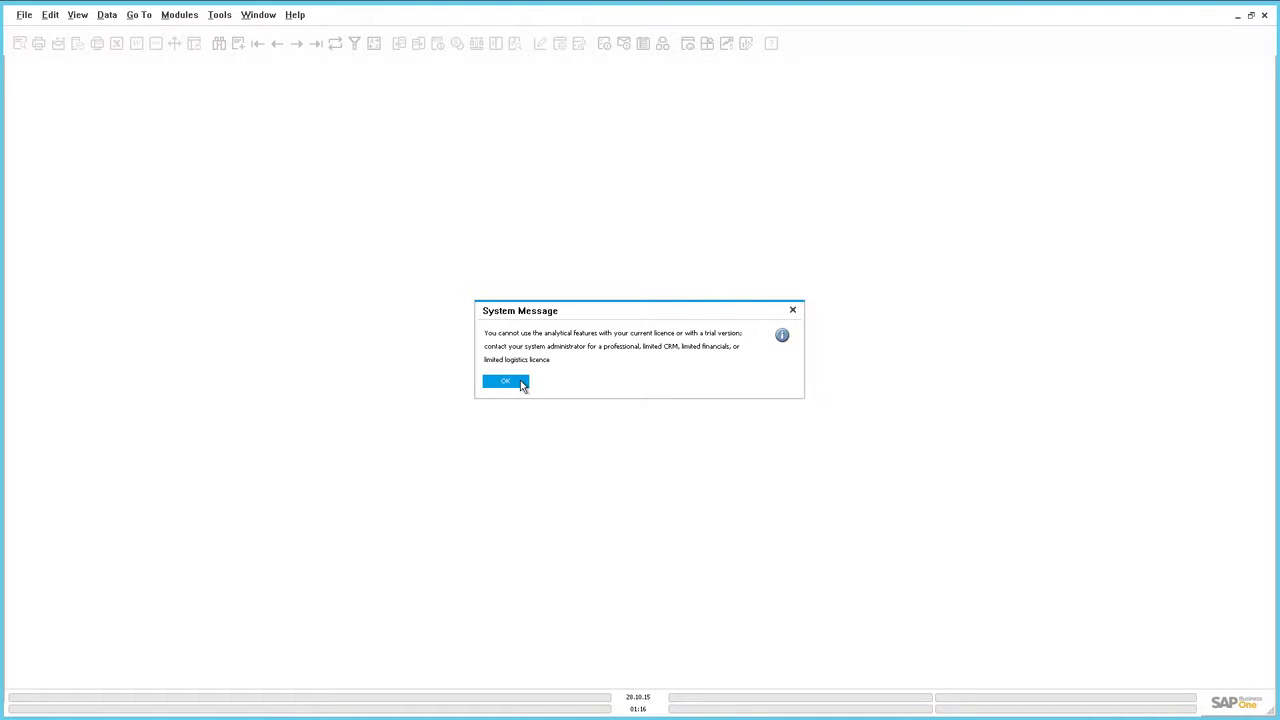
- Dismiss the analytical features licence warning to reach the cockpit
left_click(521, 385)
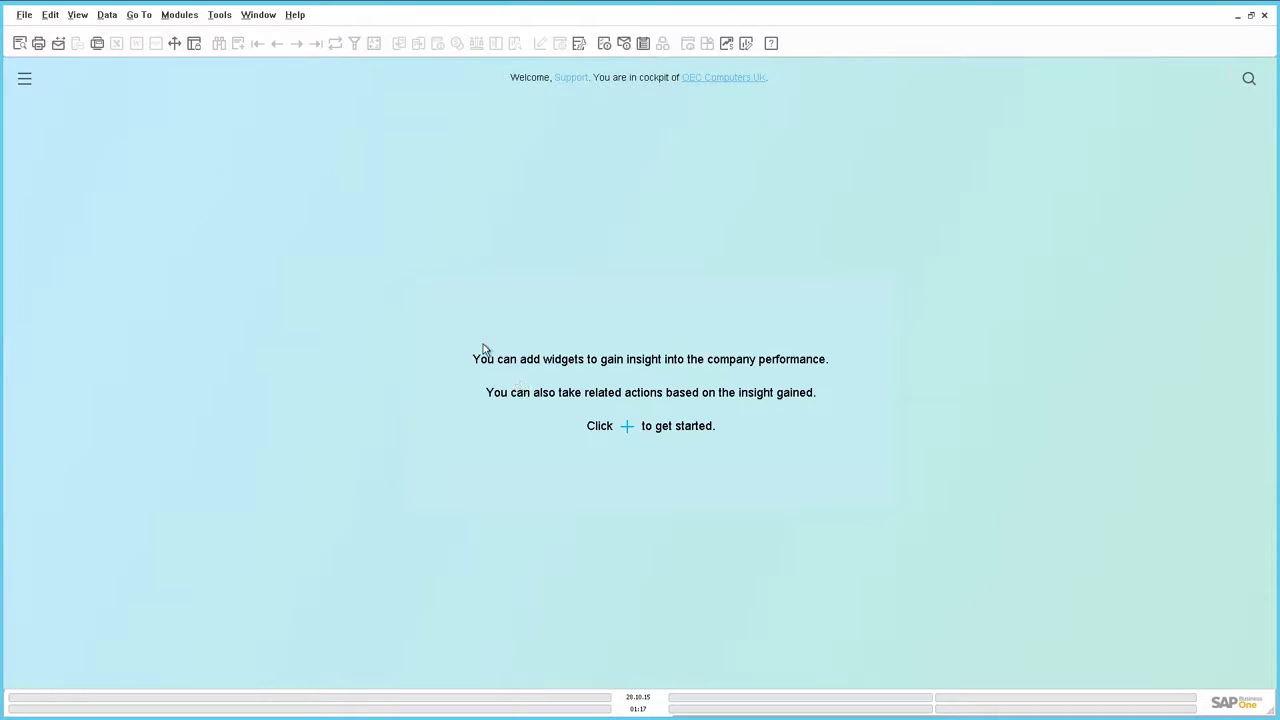
- Find the user code Support in Administration > Setup > General > Users
left_click(189, 18)
mouse_move(186, 40)
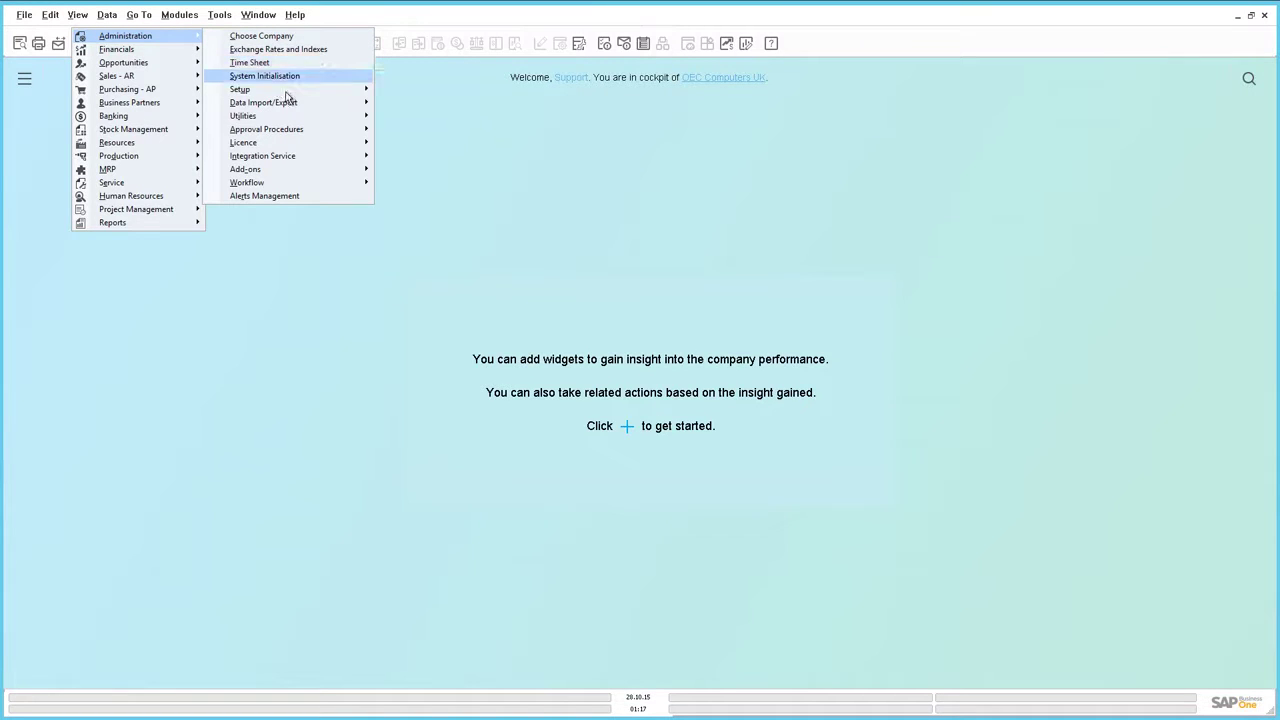
mouse_move(287, 96)
mouse_move(183, 92)
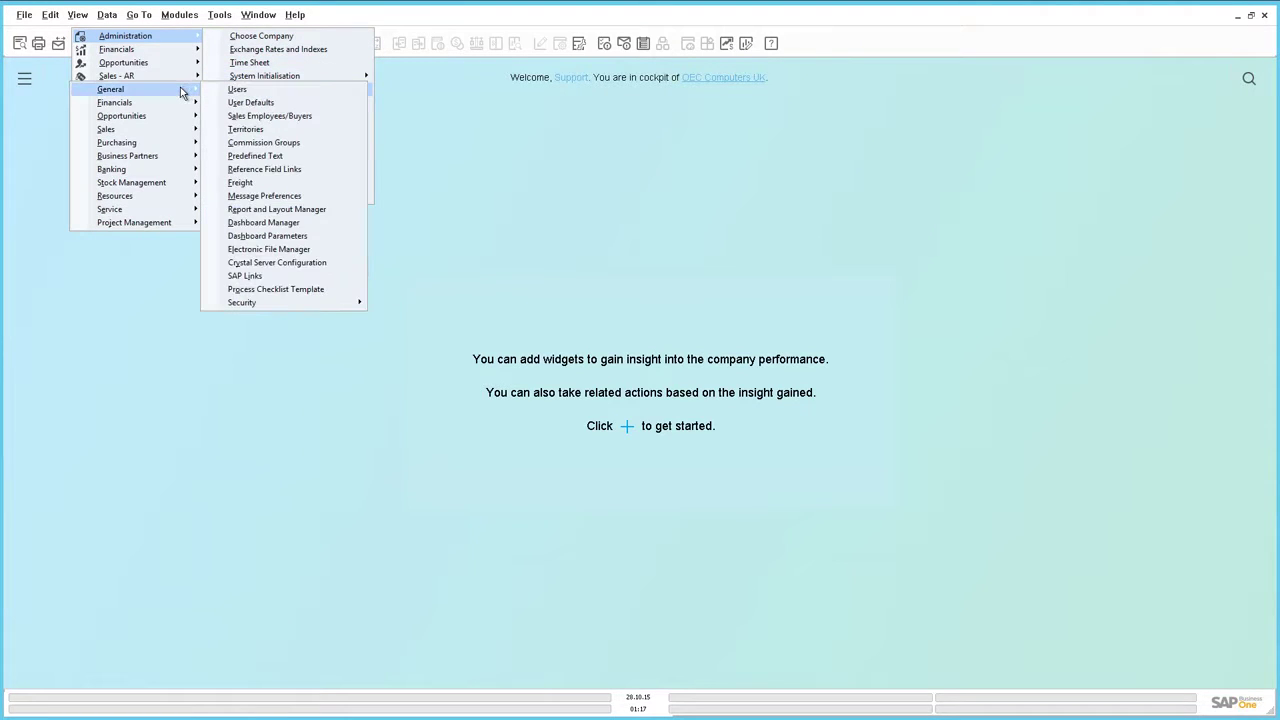
left_click(238, 92)
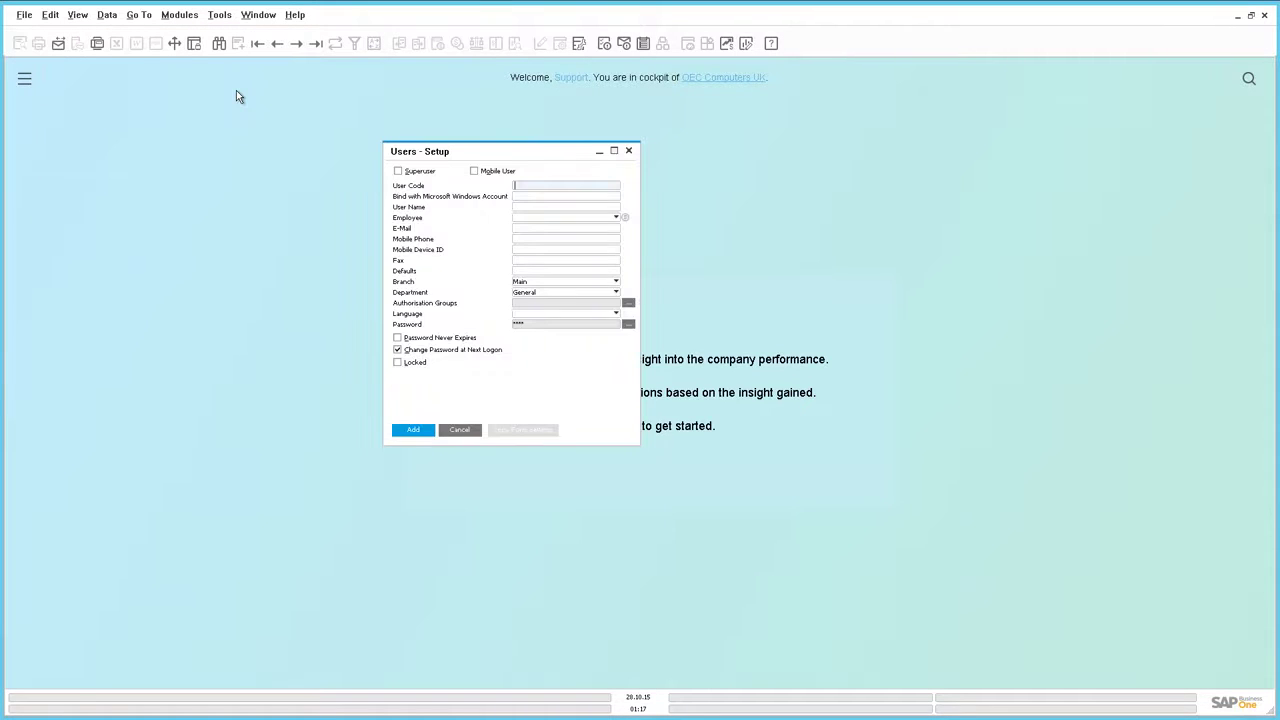
key("ctrl+f")
type("S")
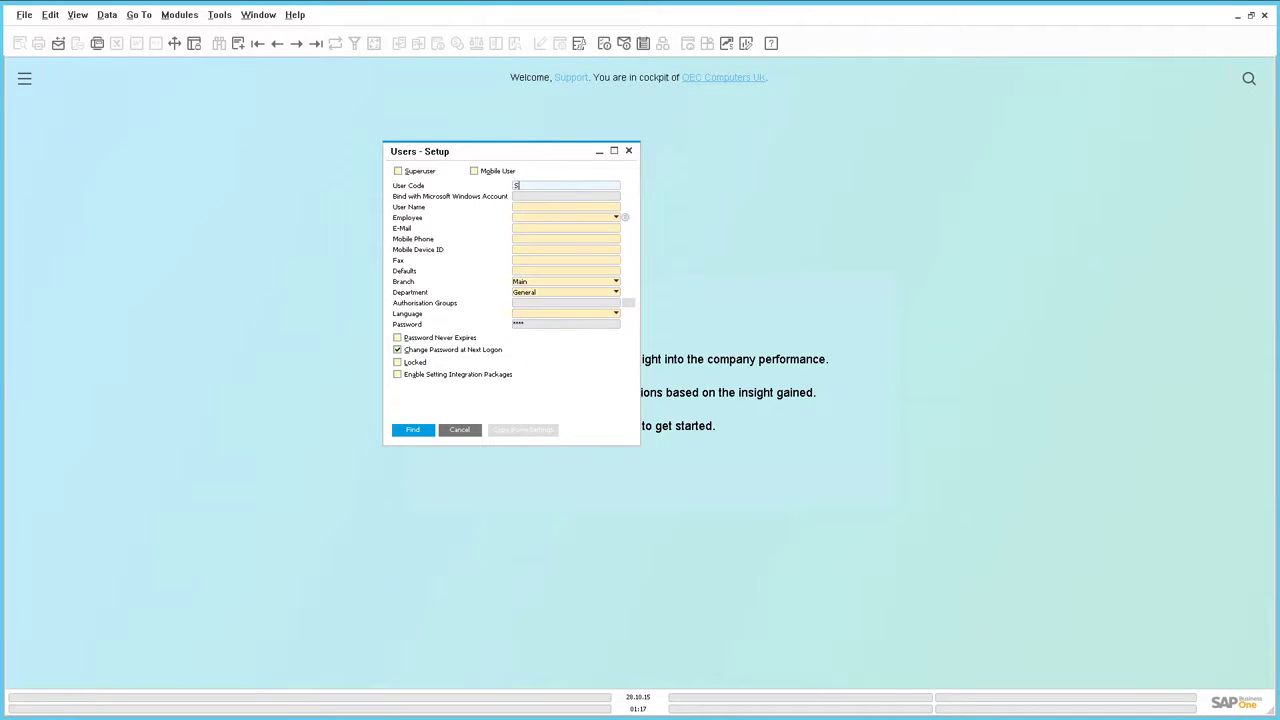
type("upport")
key("Return")
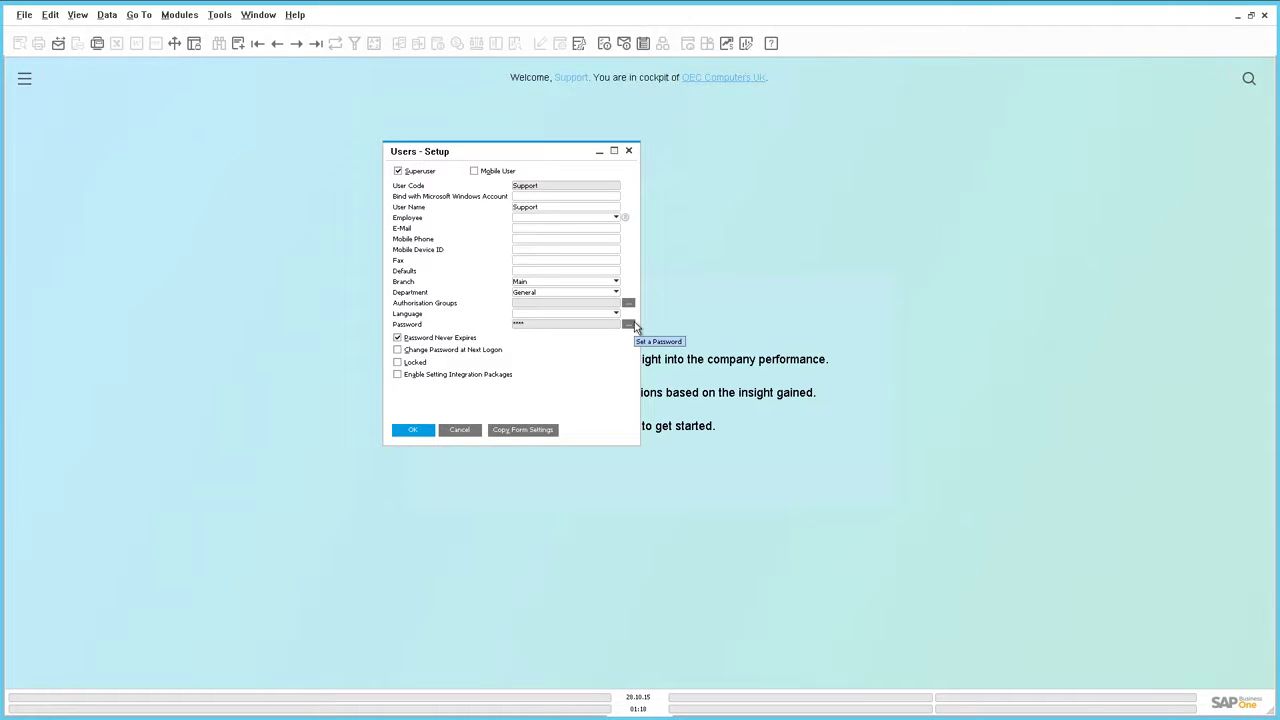
left_click(187, 16)
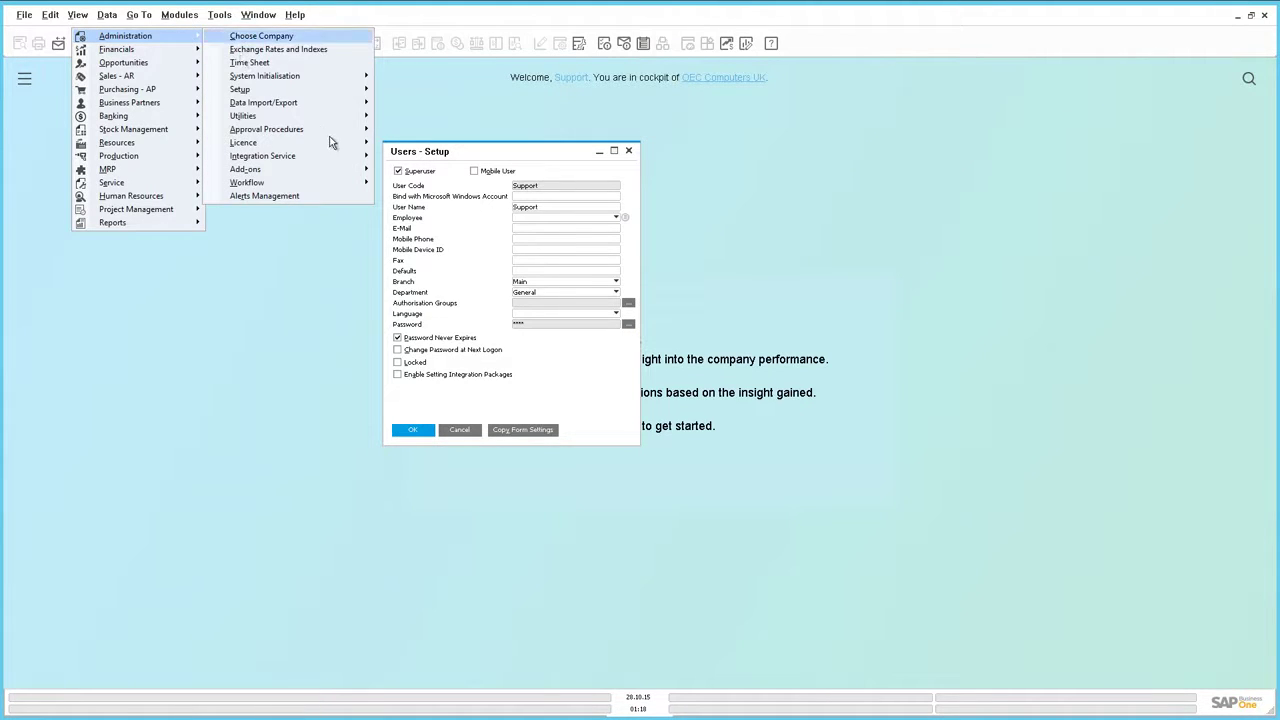
mouse_move(340, 145)
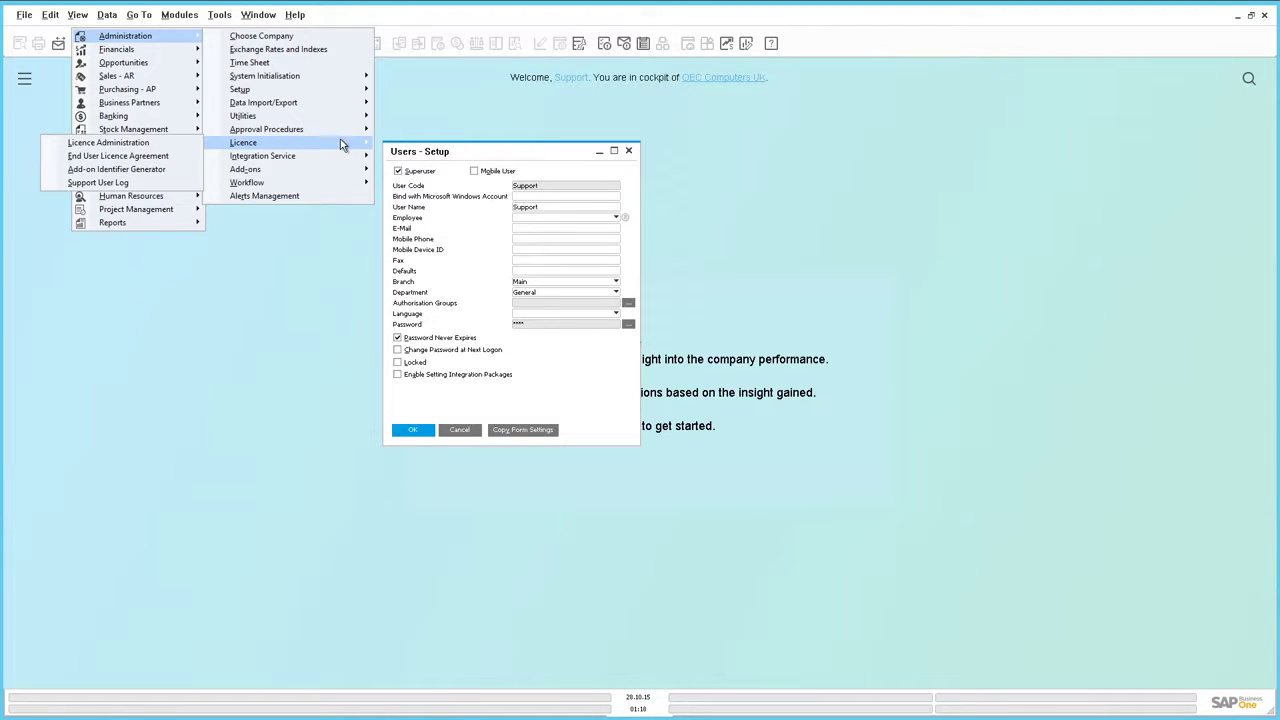
left_click(200, 145)
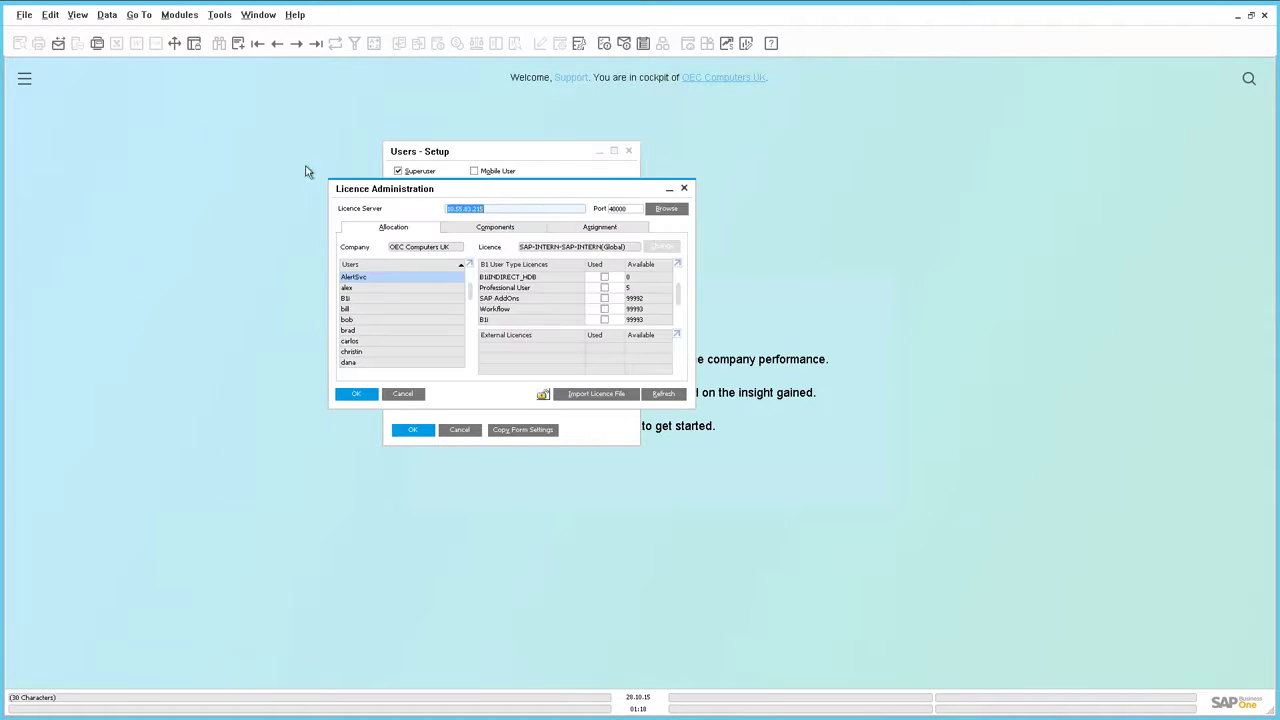
left_click(637, 177)
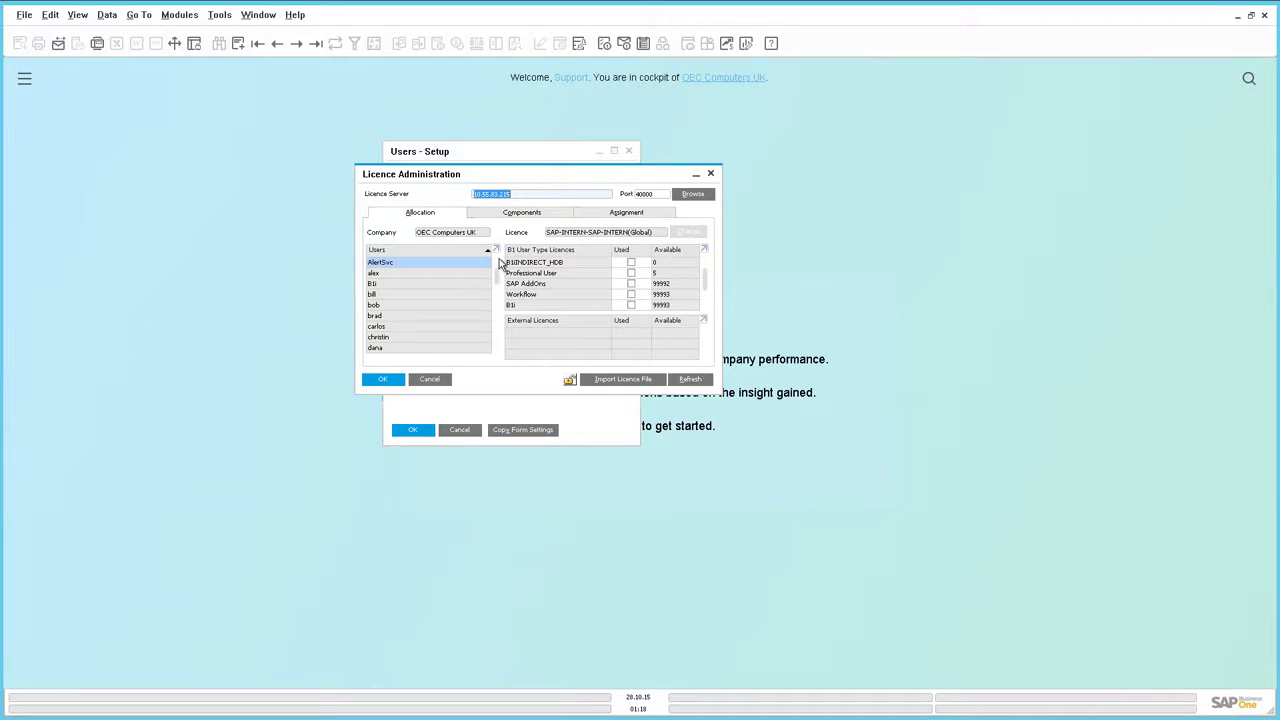
left_click_drag(500, 260, 500, 357)
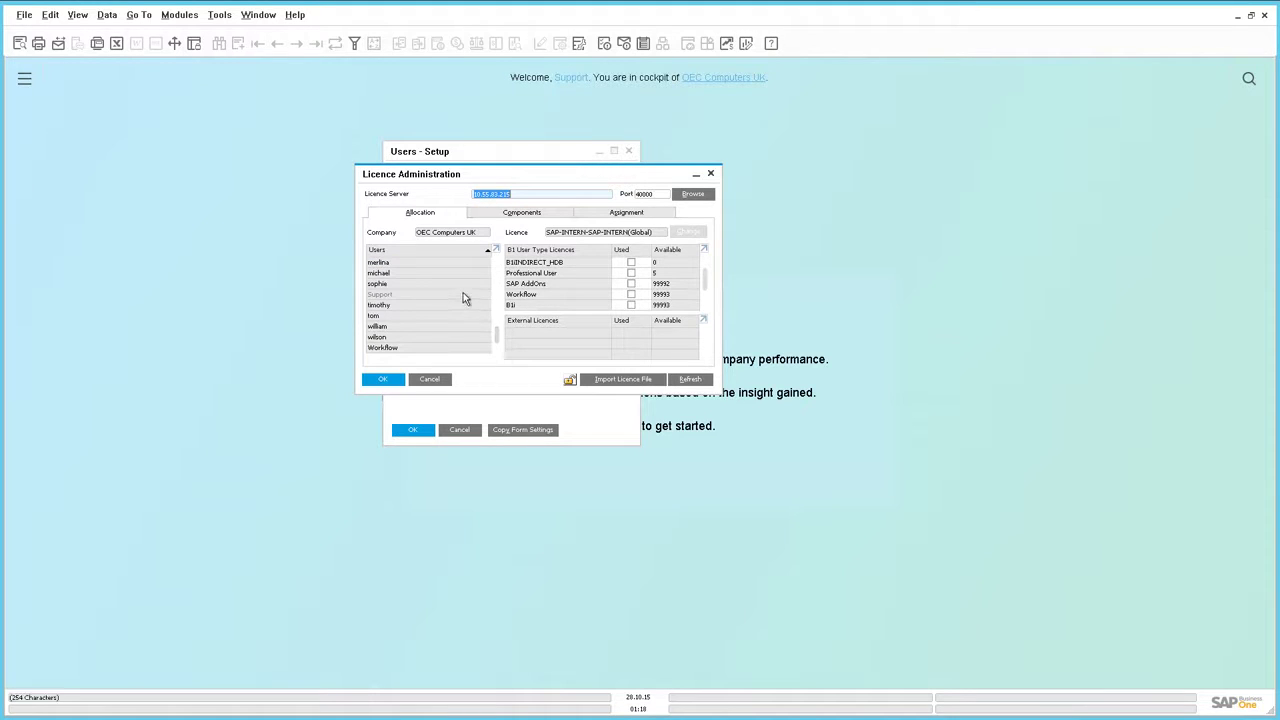
left_click(463, 293)
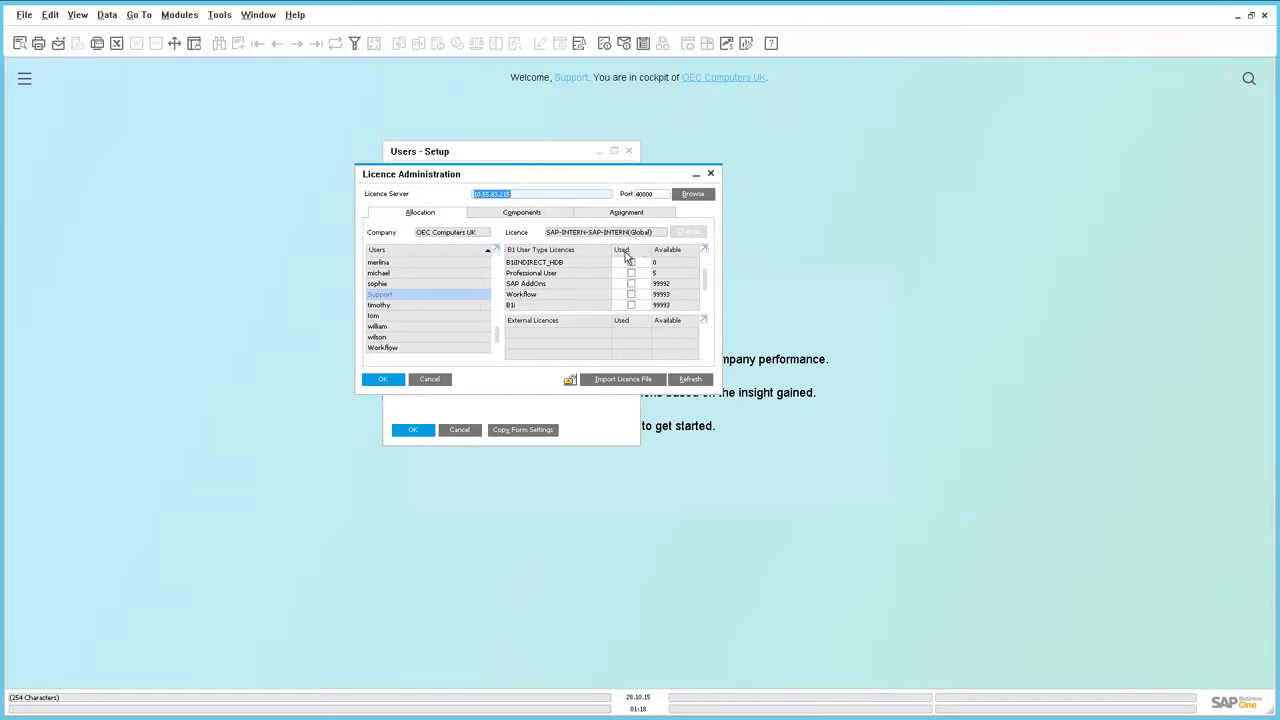
- Close the user and licence windows and open Administration > Licence > Support User Log
left_click(711, 175)
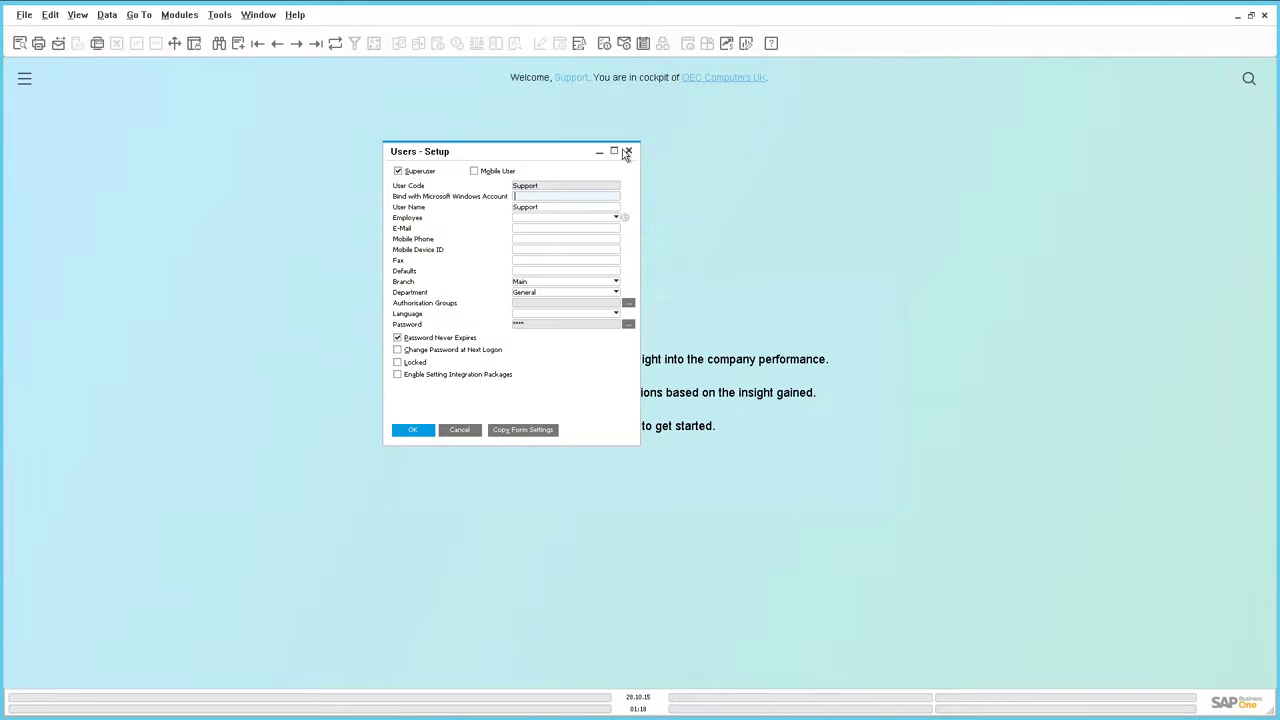
key("Escape")
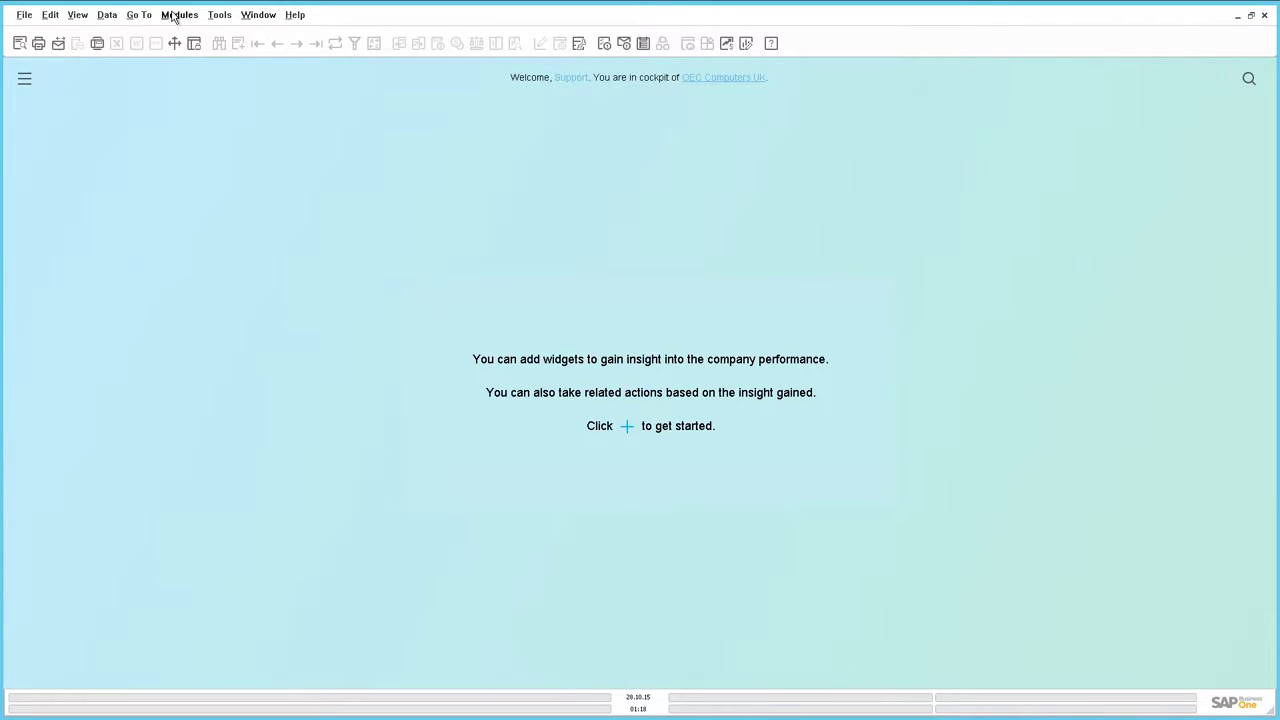
left_click(176, 15)
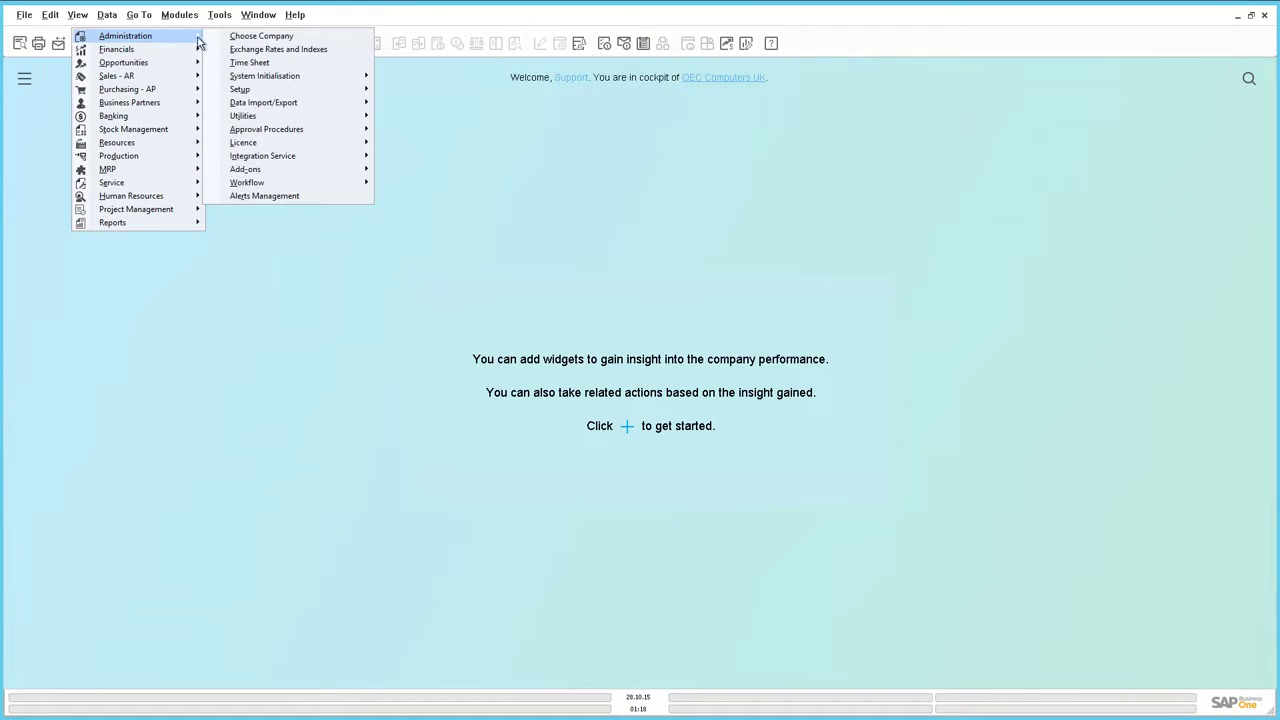
mouse_move(262, 148)
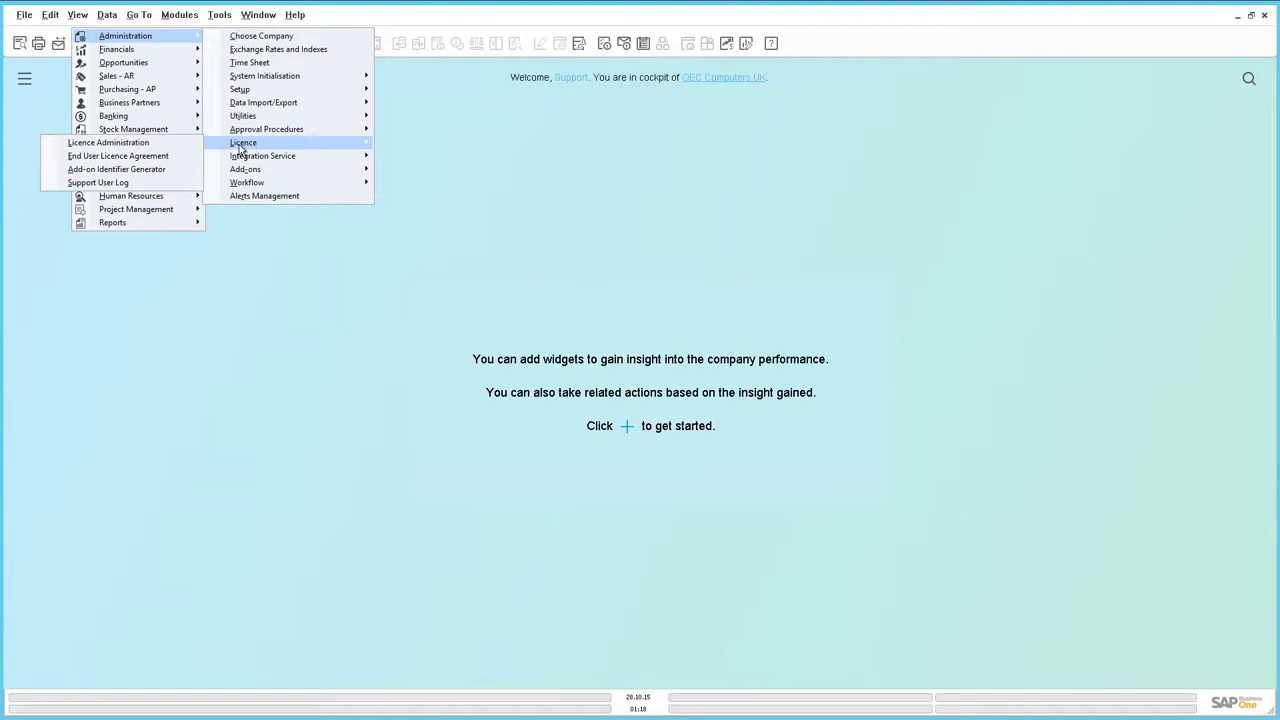
left_click(175, 184)
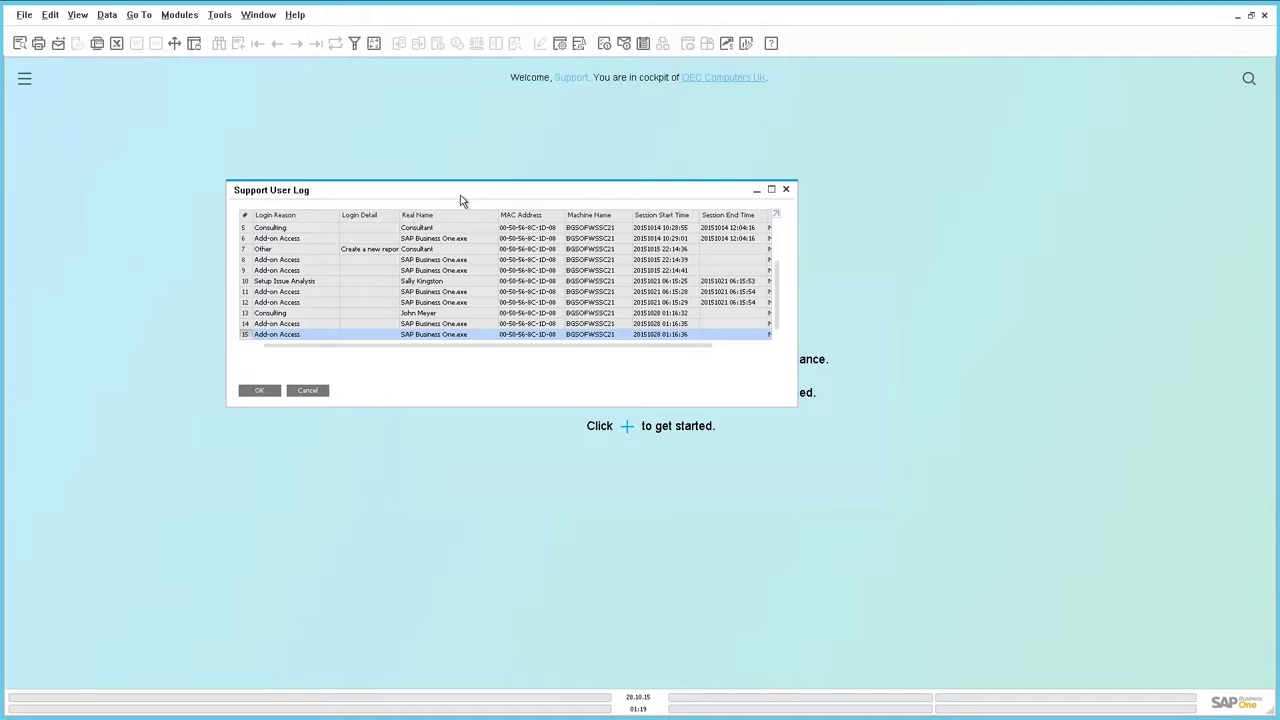
left_click_drag(489, 196, 493, 193)
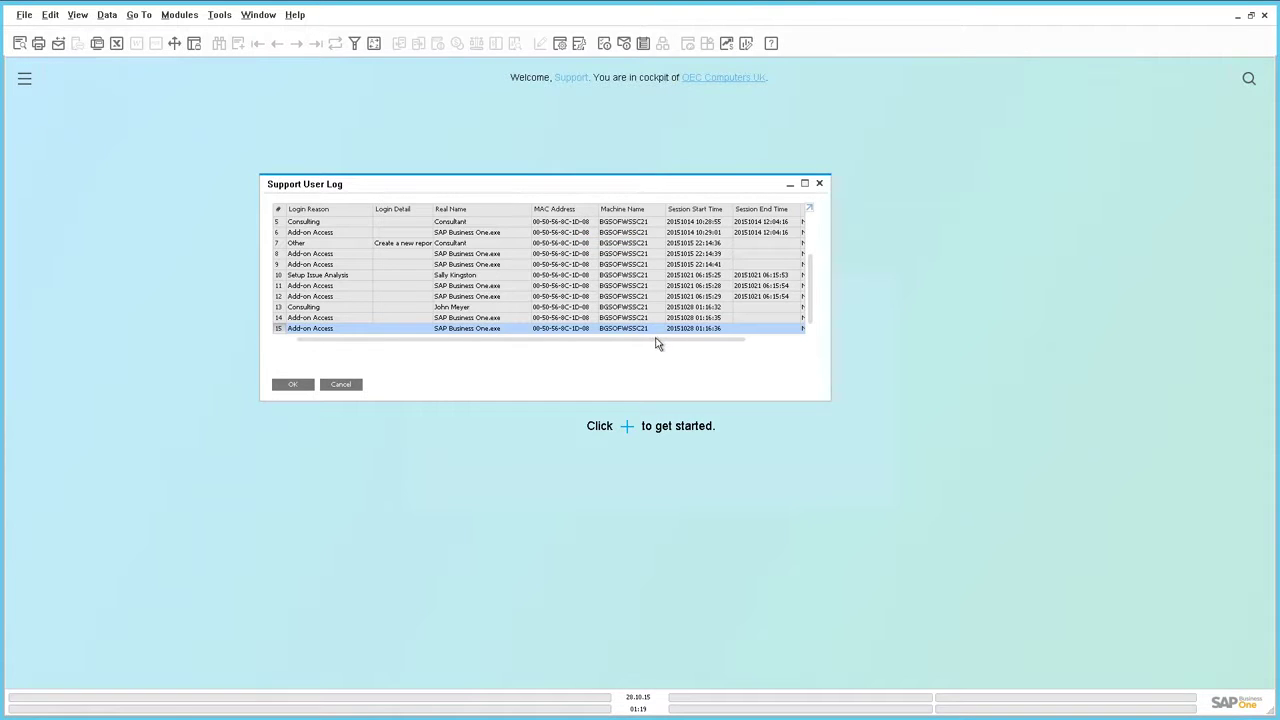
- Scroll the Support User Log grid right to Hash Check Failed and back left
left_click_drag(654, 343, 763, 348)
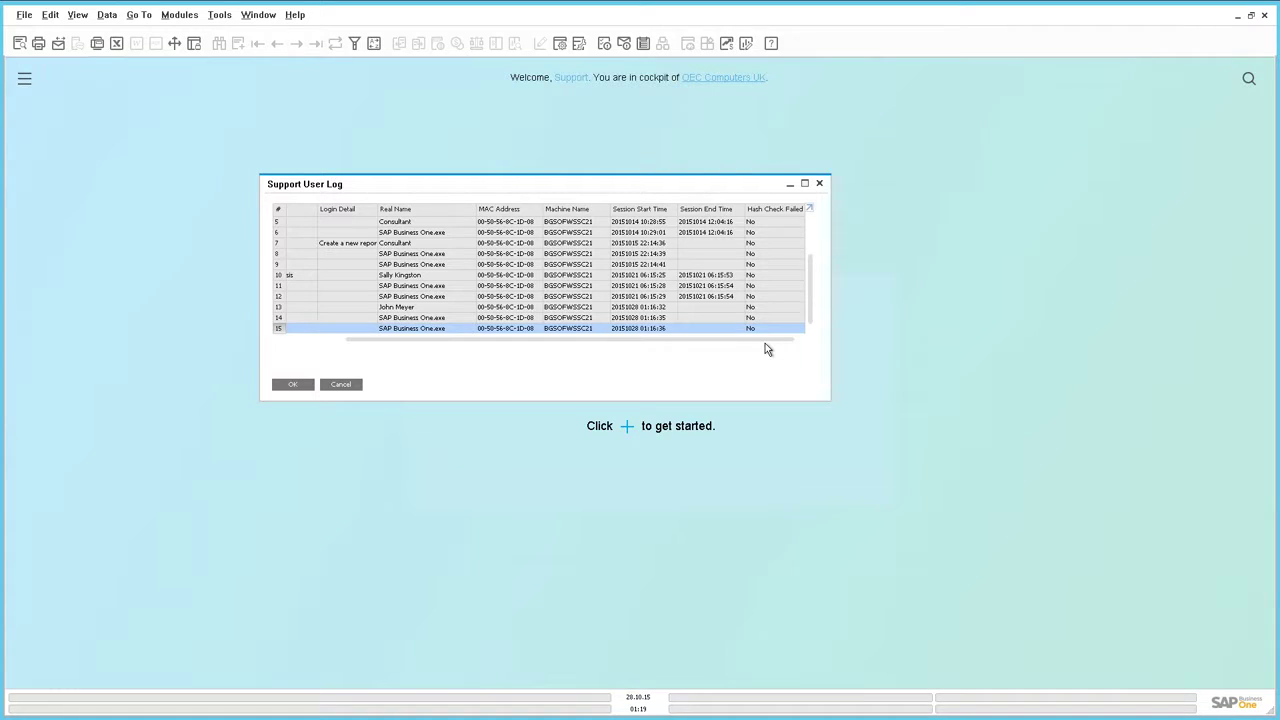
left_click_drag(767, 346, 508, 346)
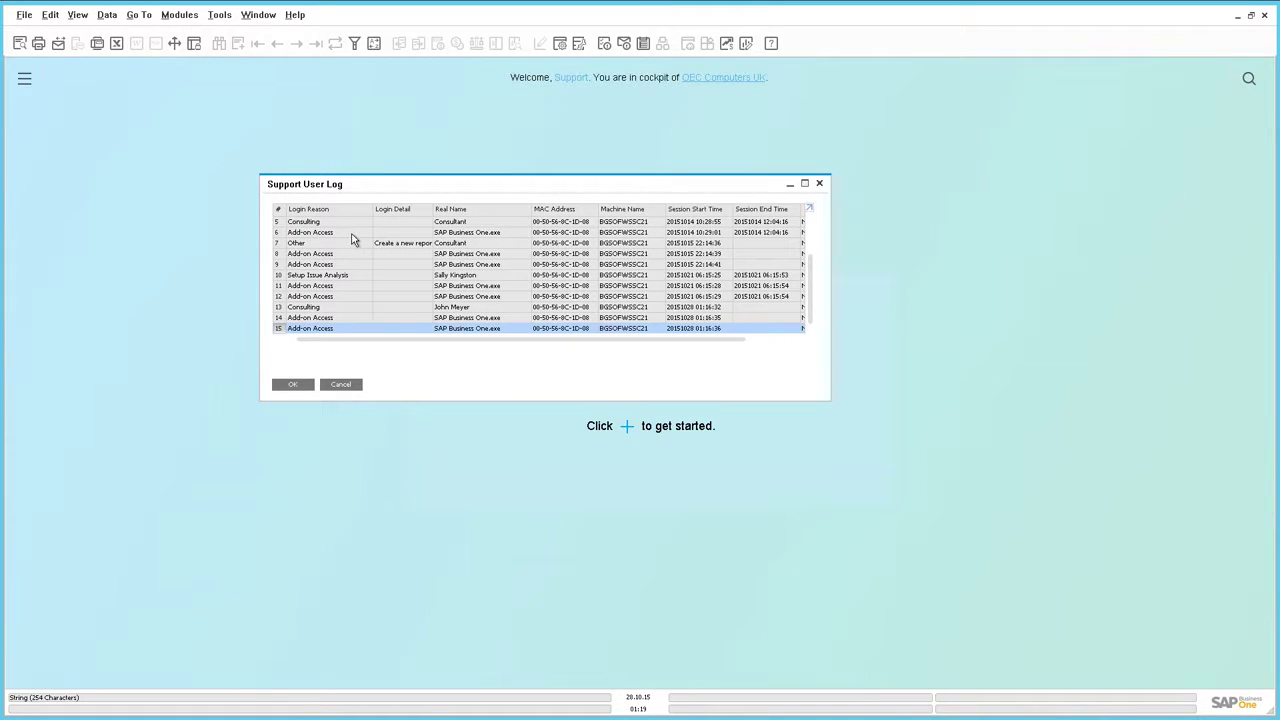